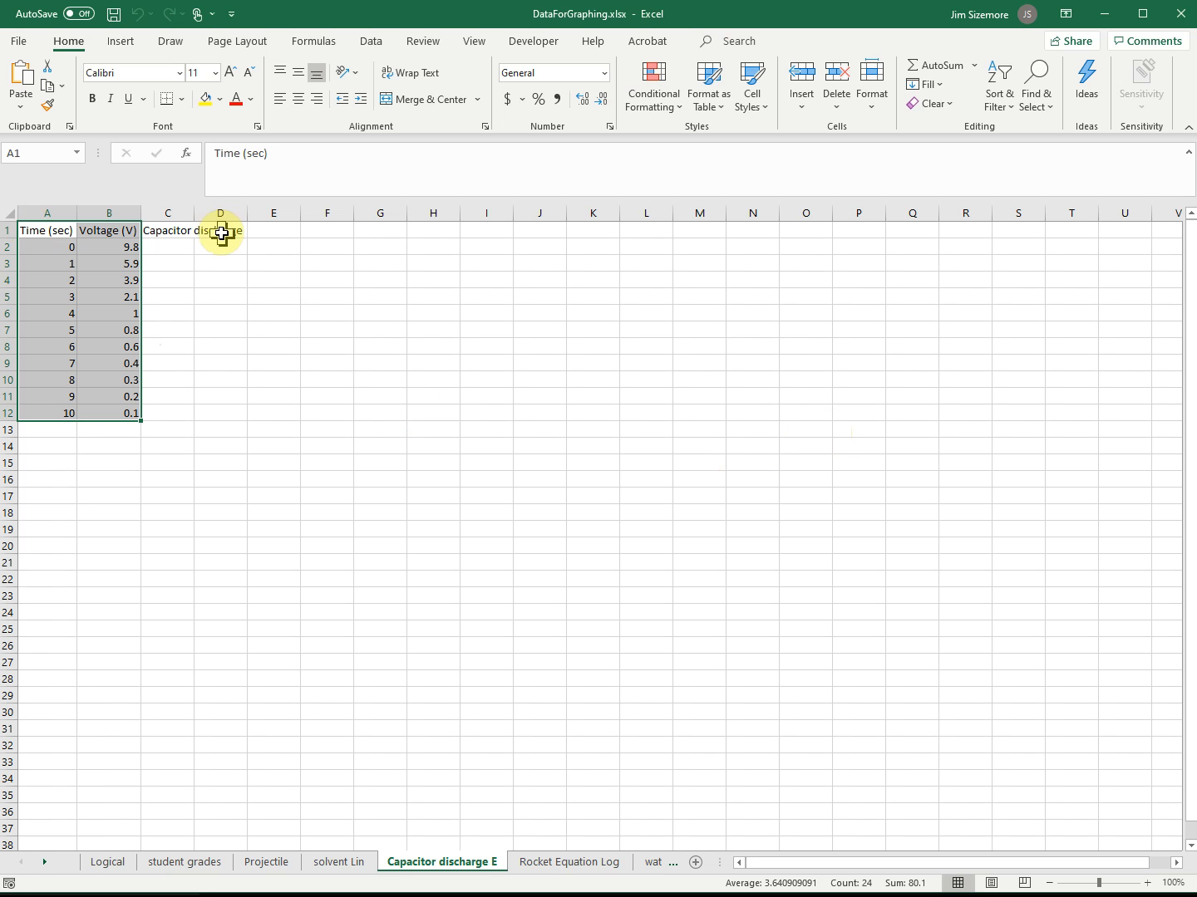
Insert a markers-only scatter chart of the time and voltage data and enlarge it beside the table.
click(124, 46)
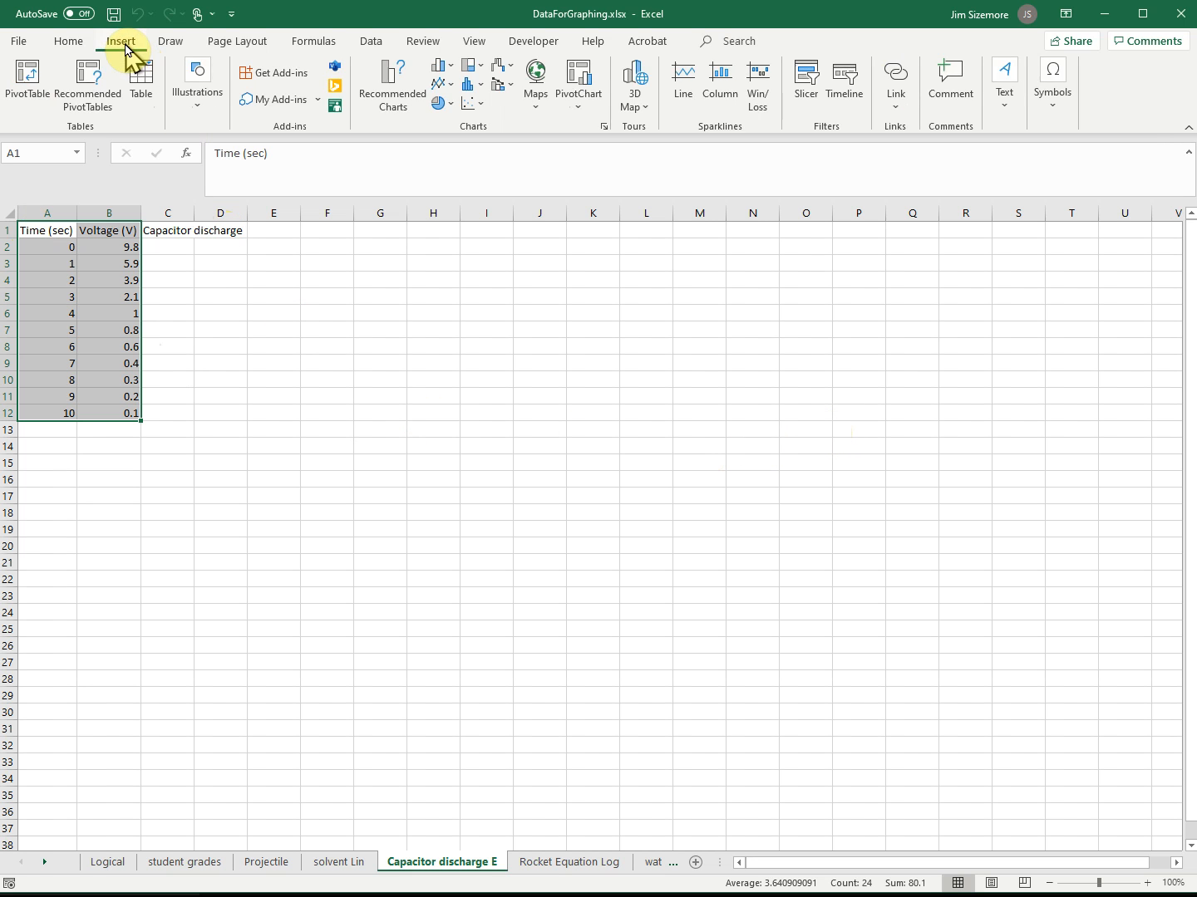
click(483, 108)
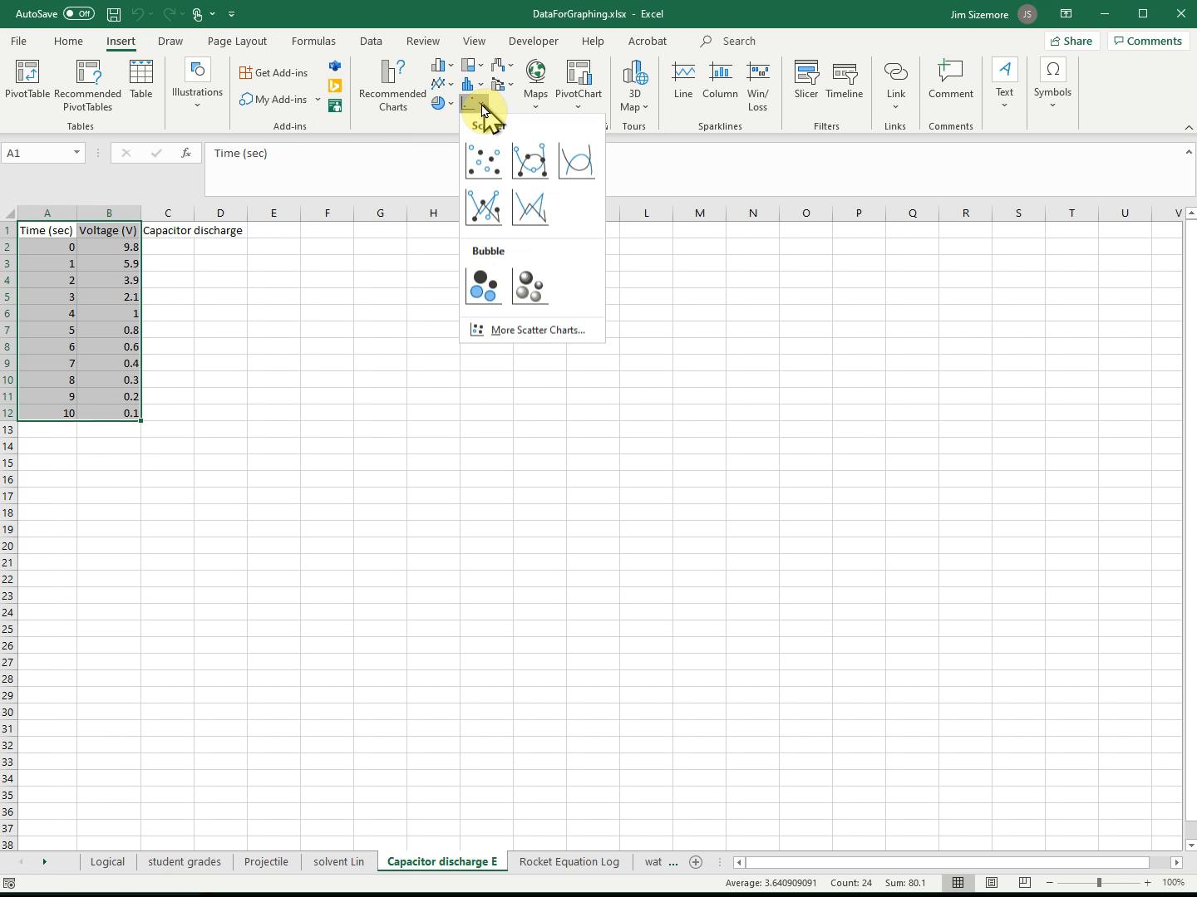
click(487, 163)
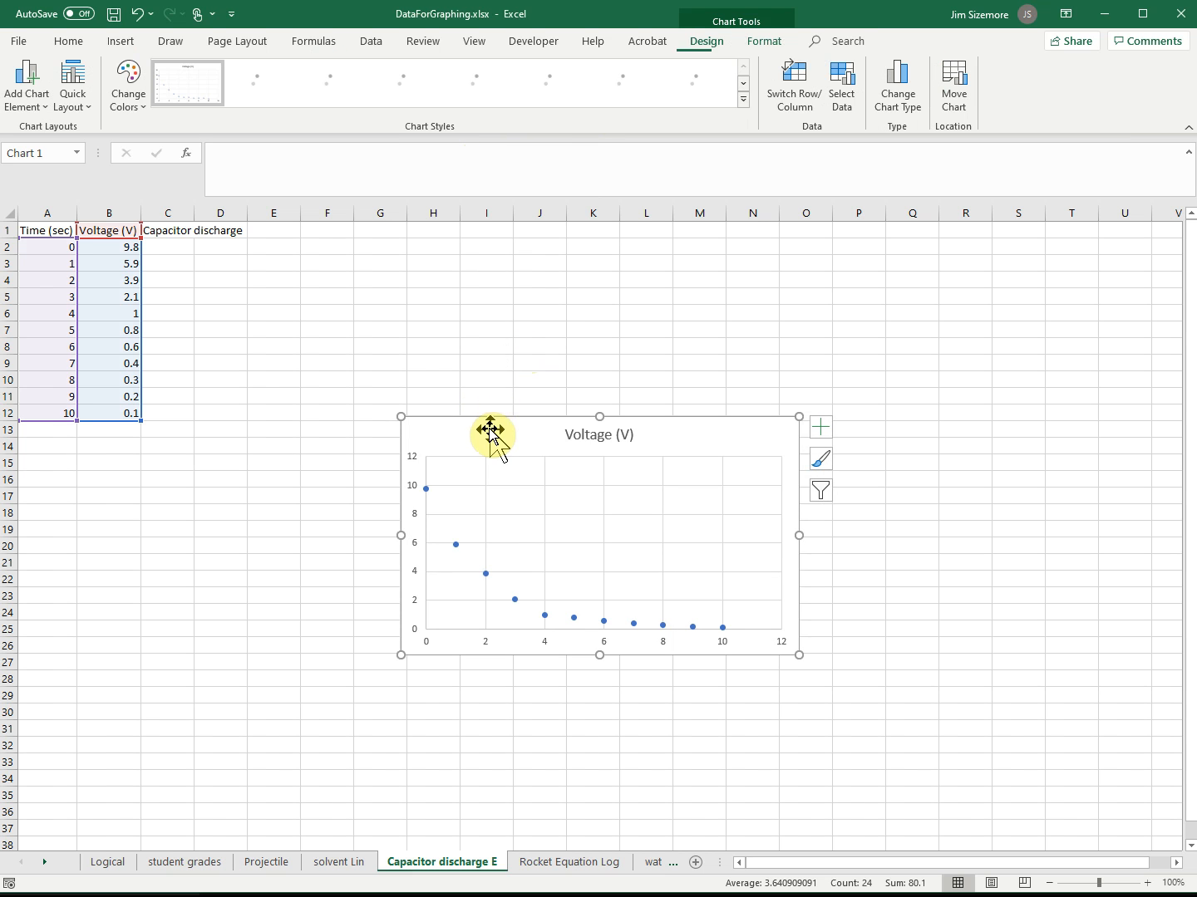
drag(486, 426, 236, 254)
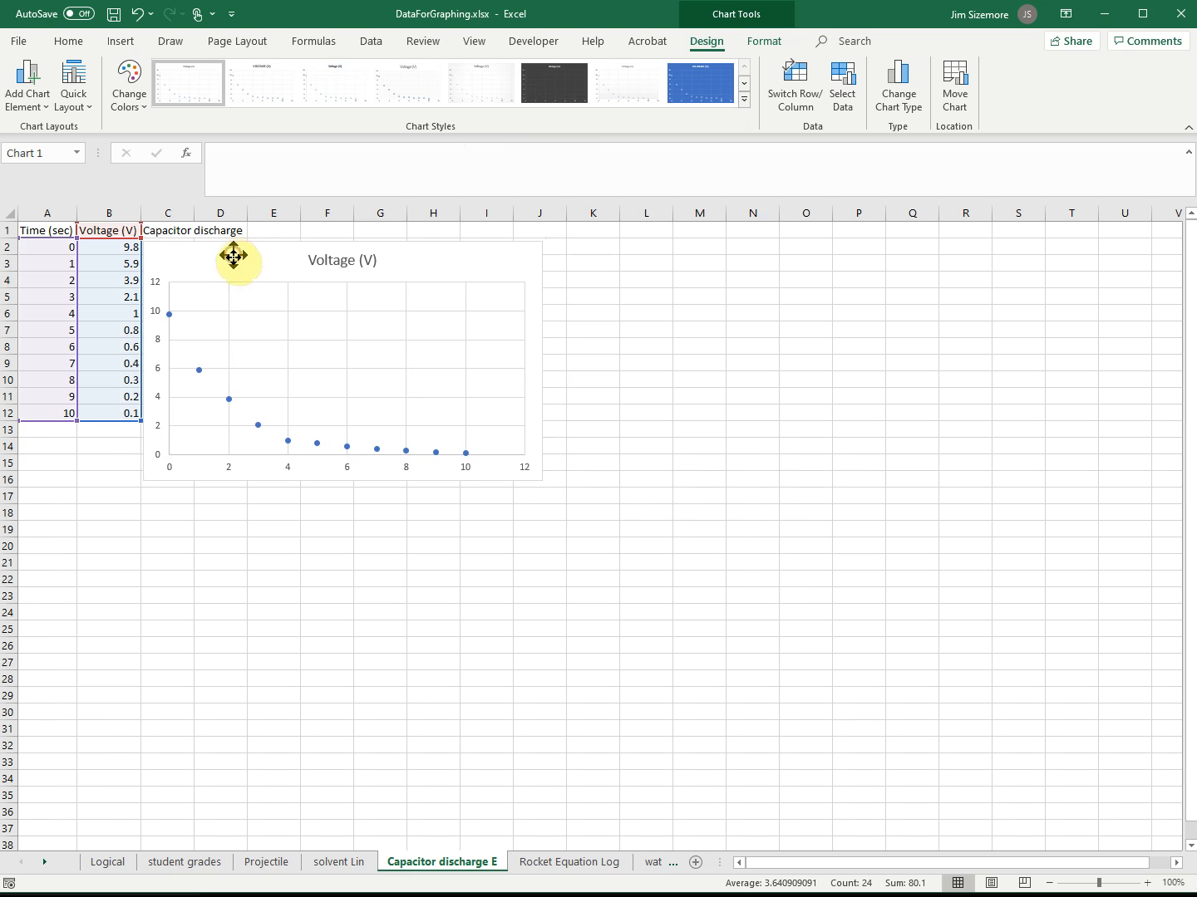
drag(538, 480, 1158, 833)
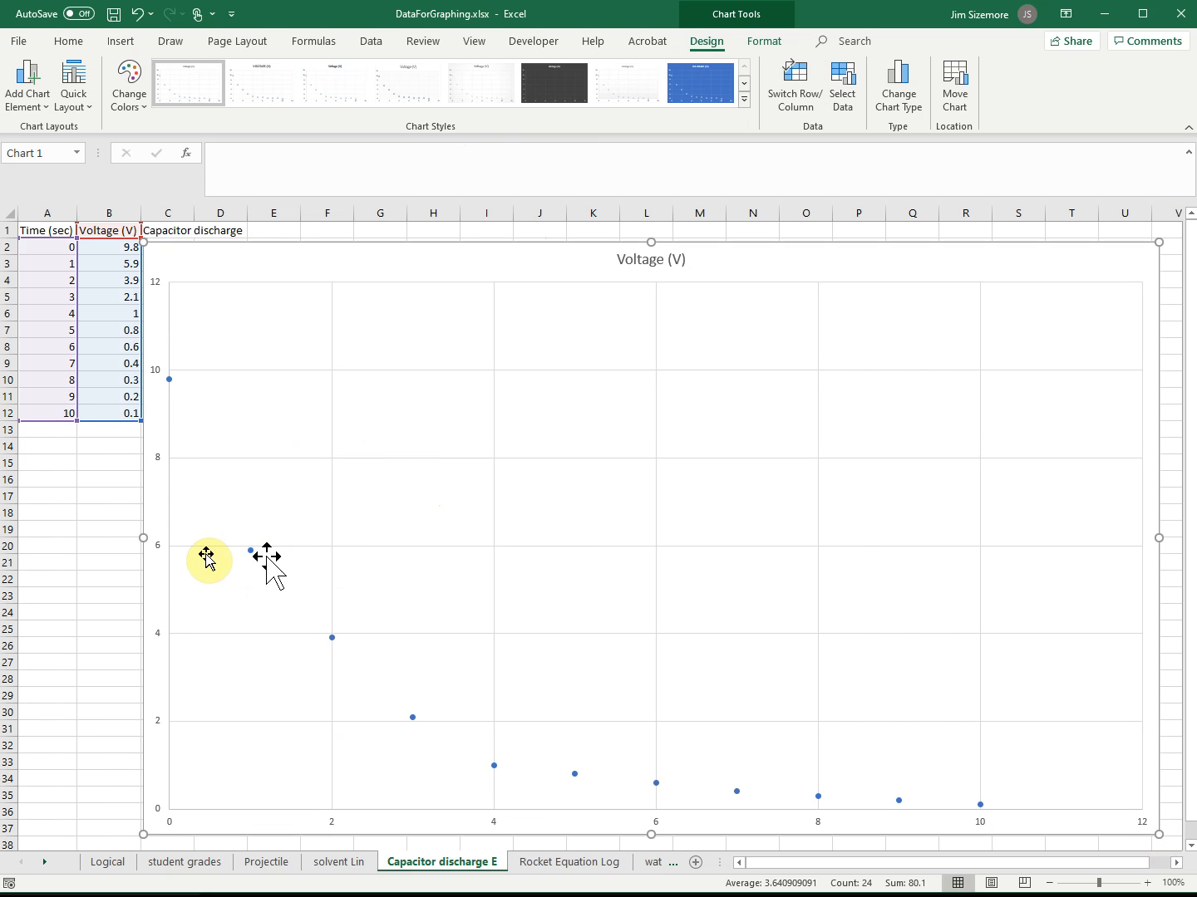
Format the chart's vertical axis with a base 10 logarithmic scale.
click(161, 550)
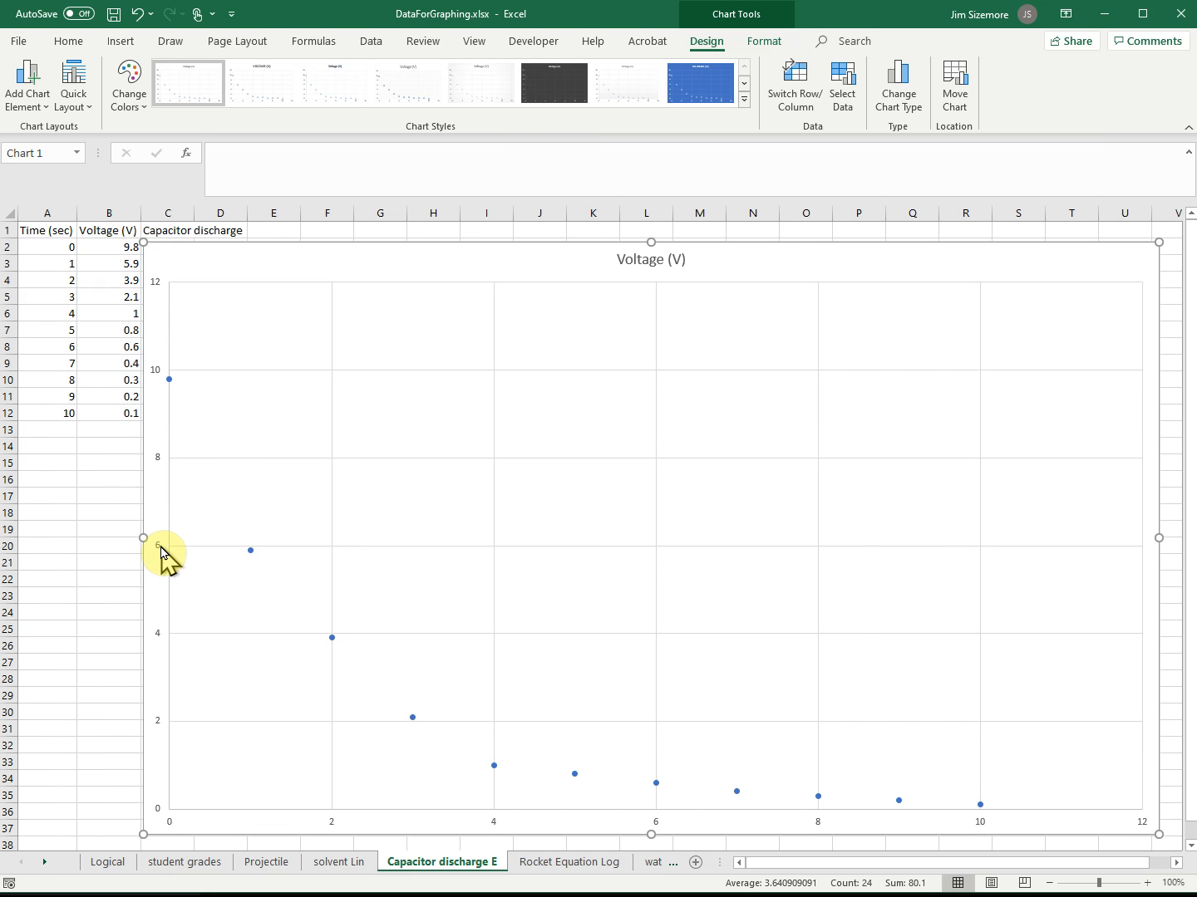
right_click(160, 550)
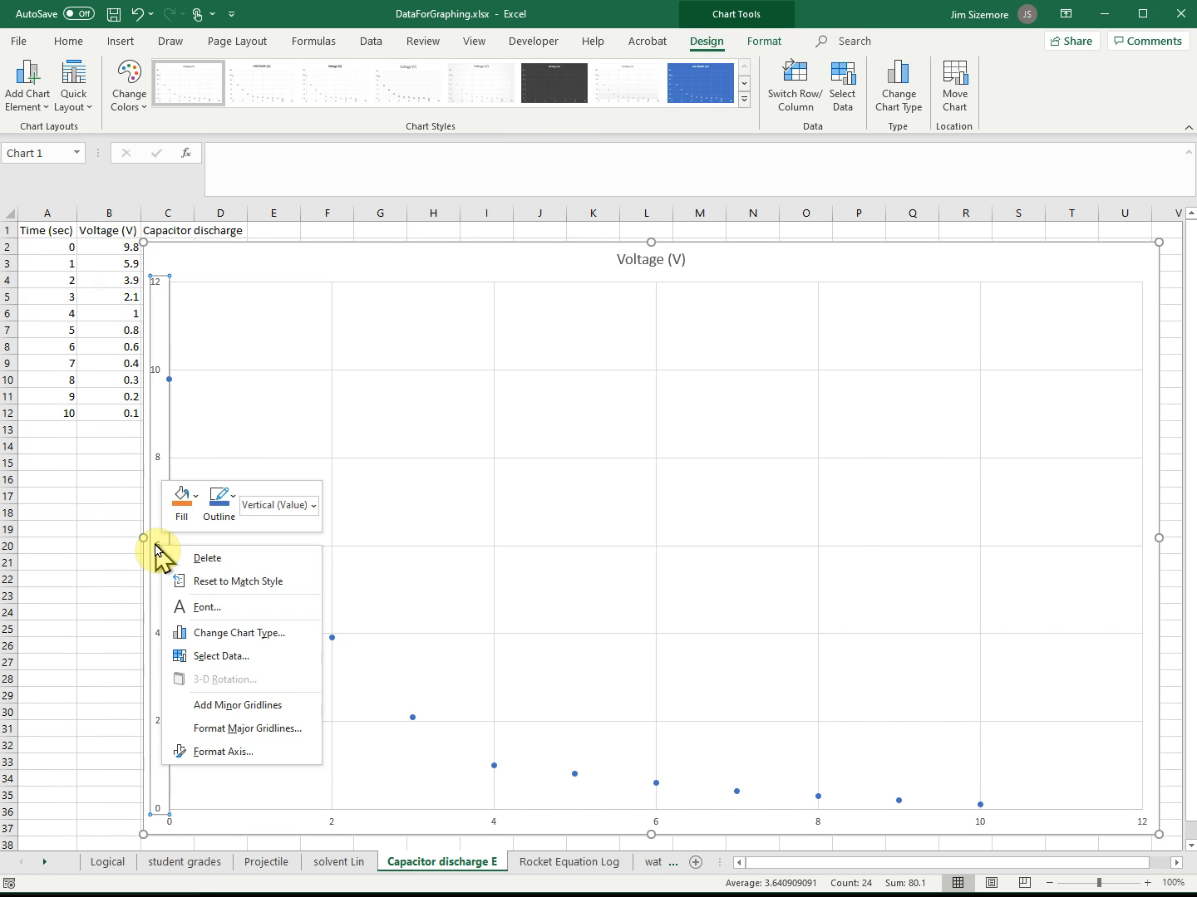
click(235, 753)
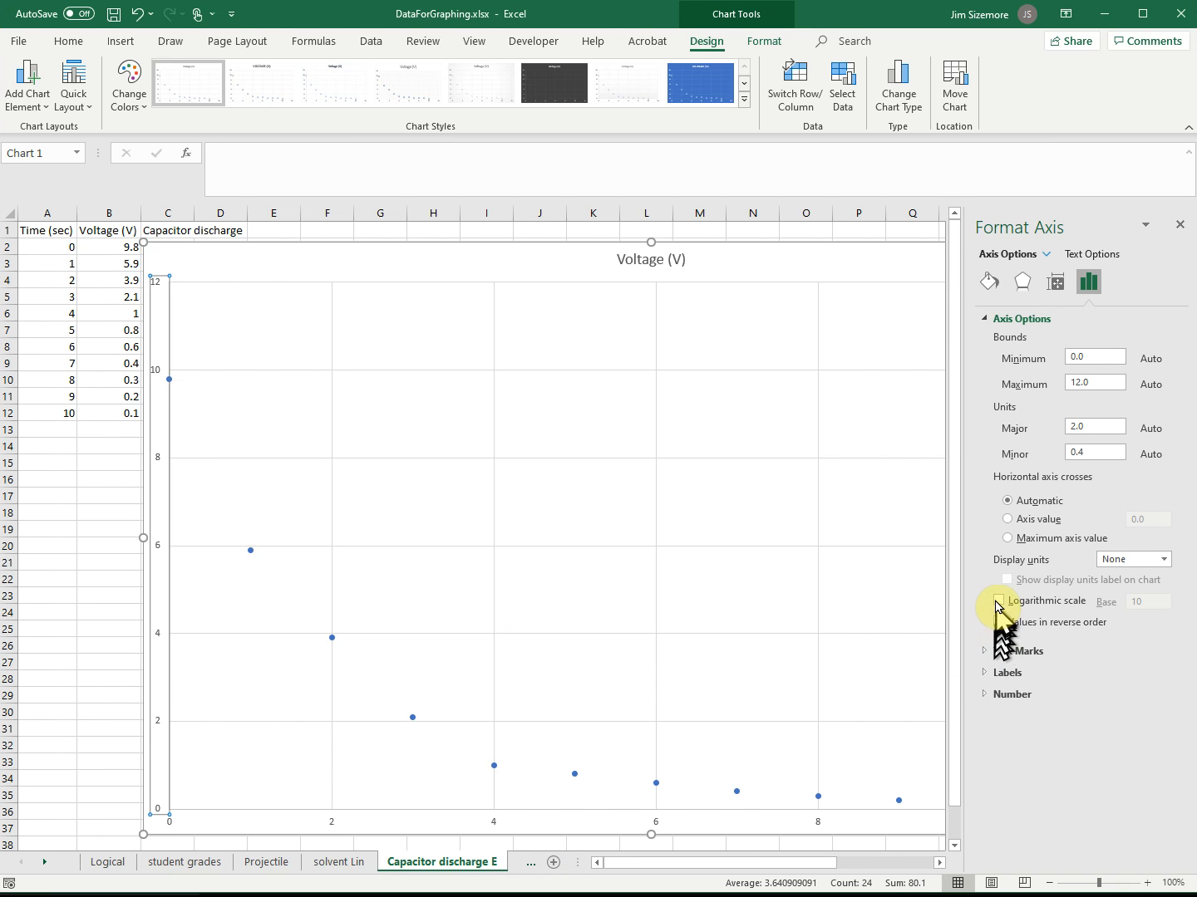
click(998, 600)
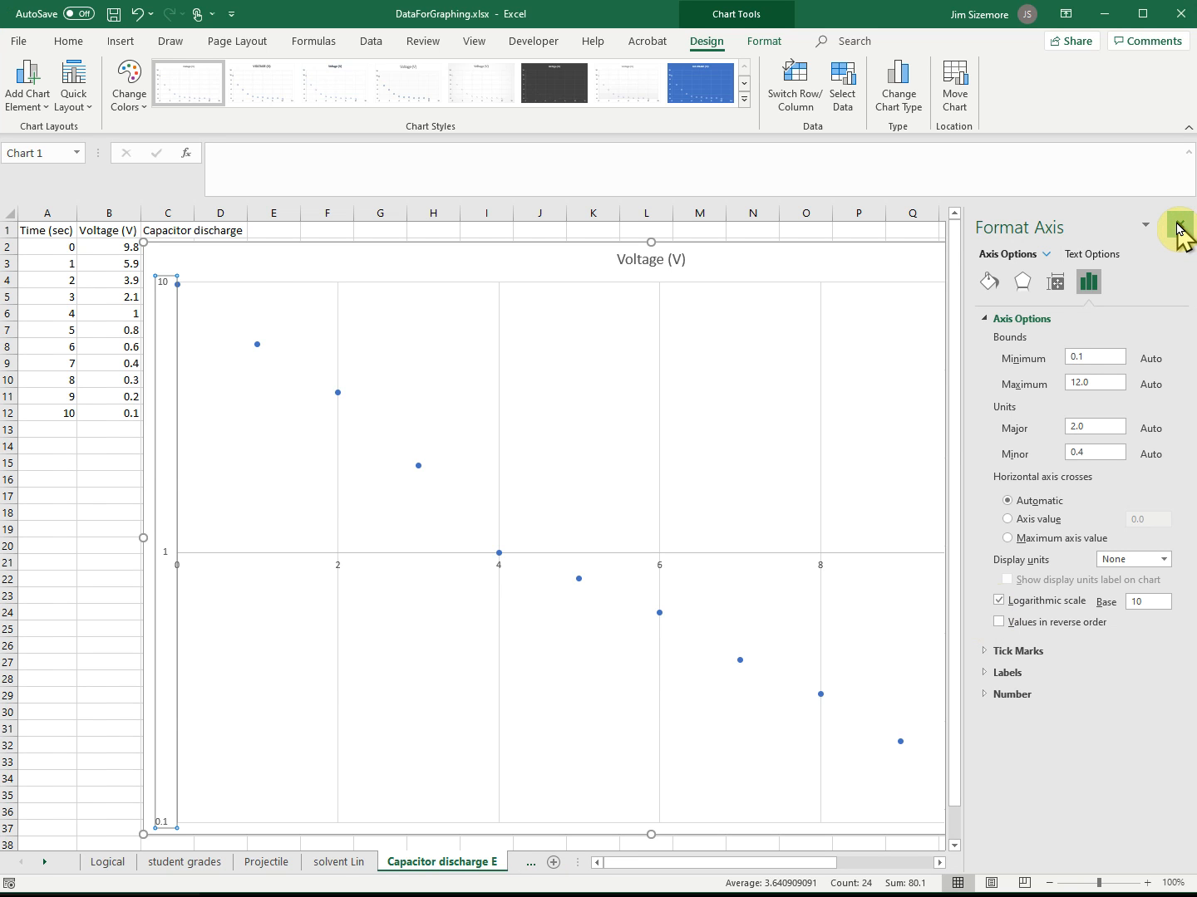
click(1177, 227)
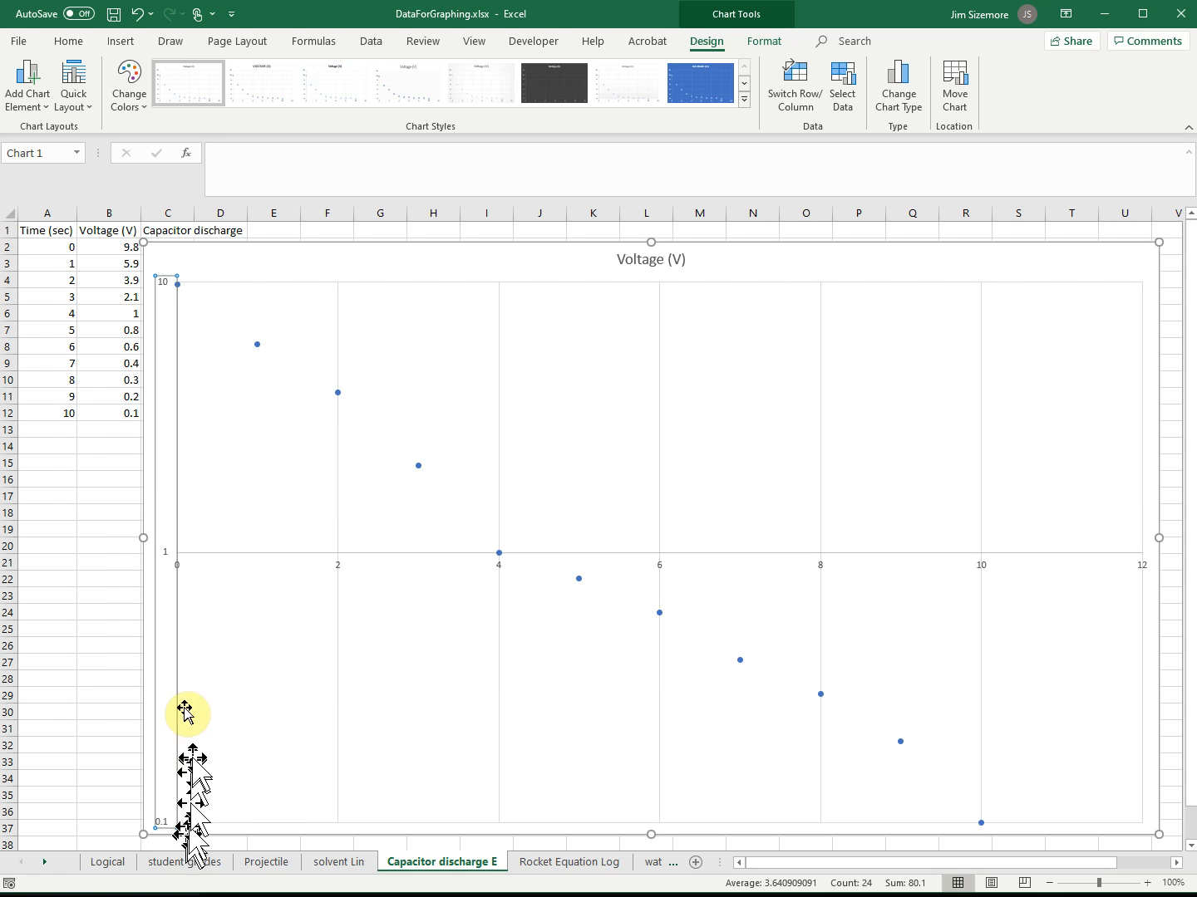
click(70, 490)
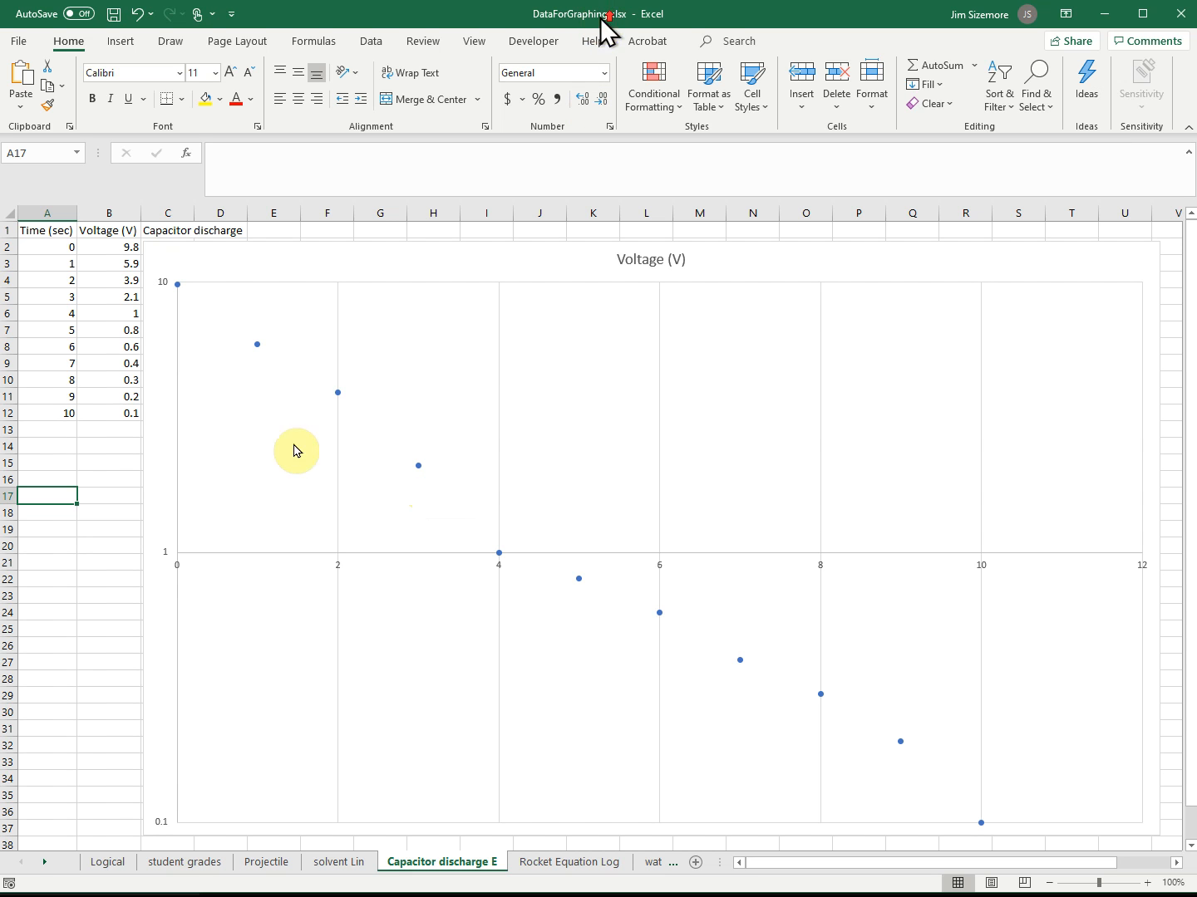
click(175, 46)
click(193, 83)
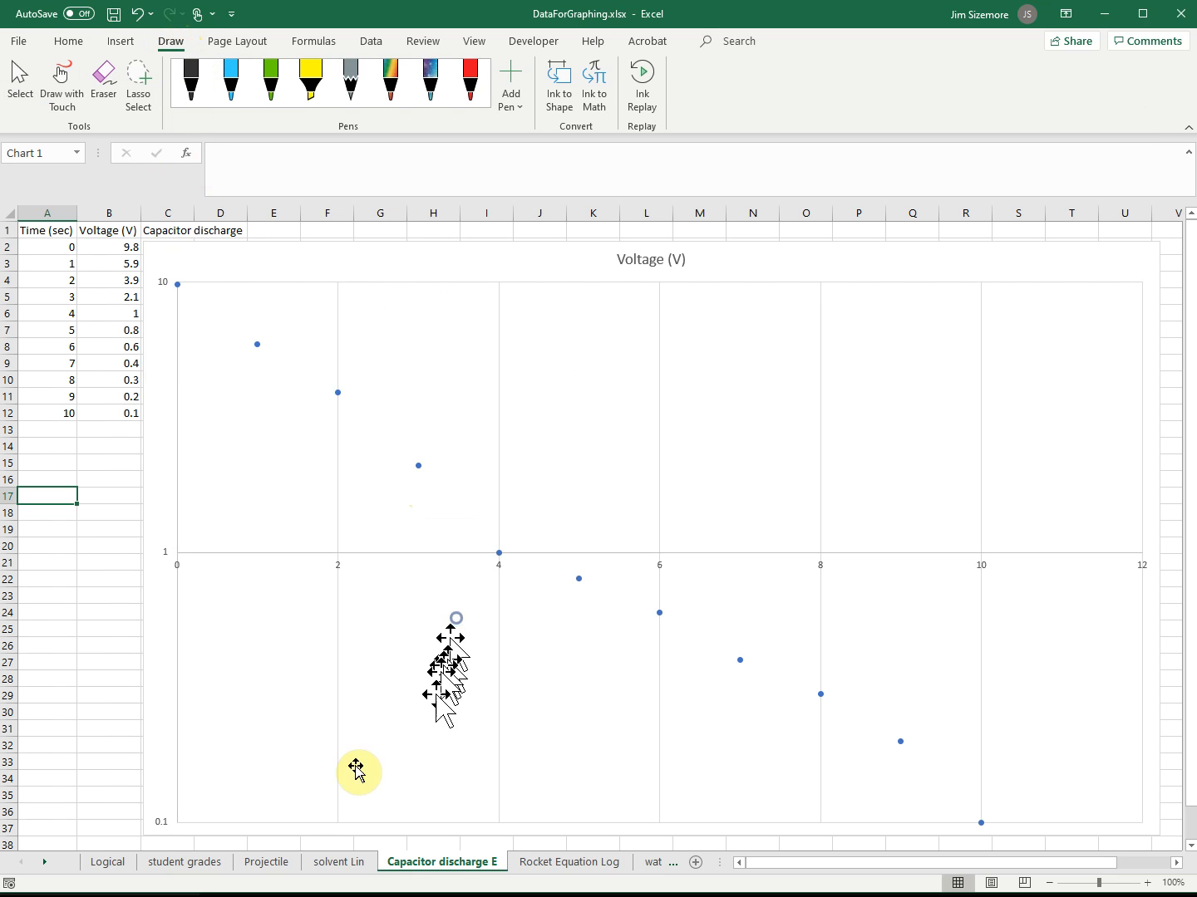
click(237, 769)
click(234, 743)
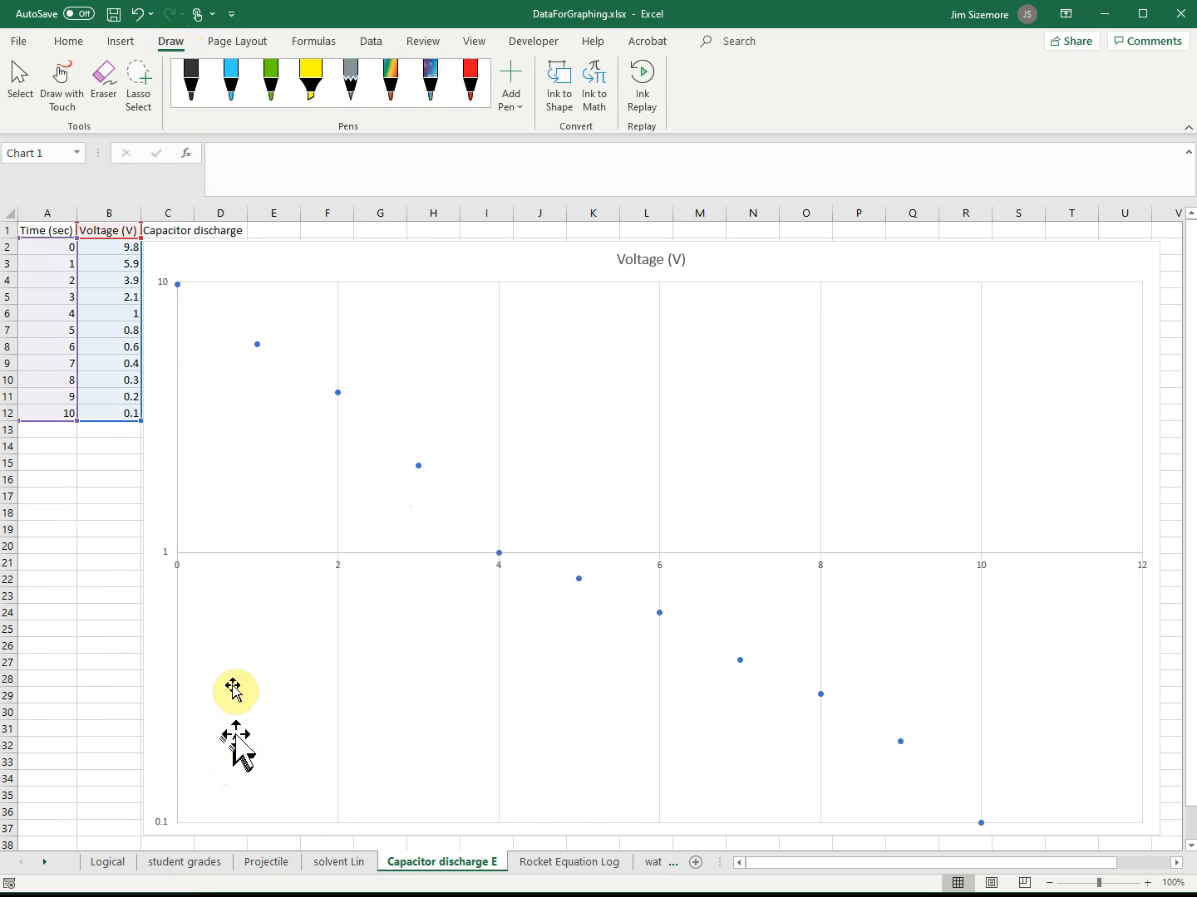
click(192, 84)
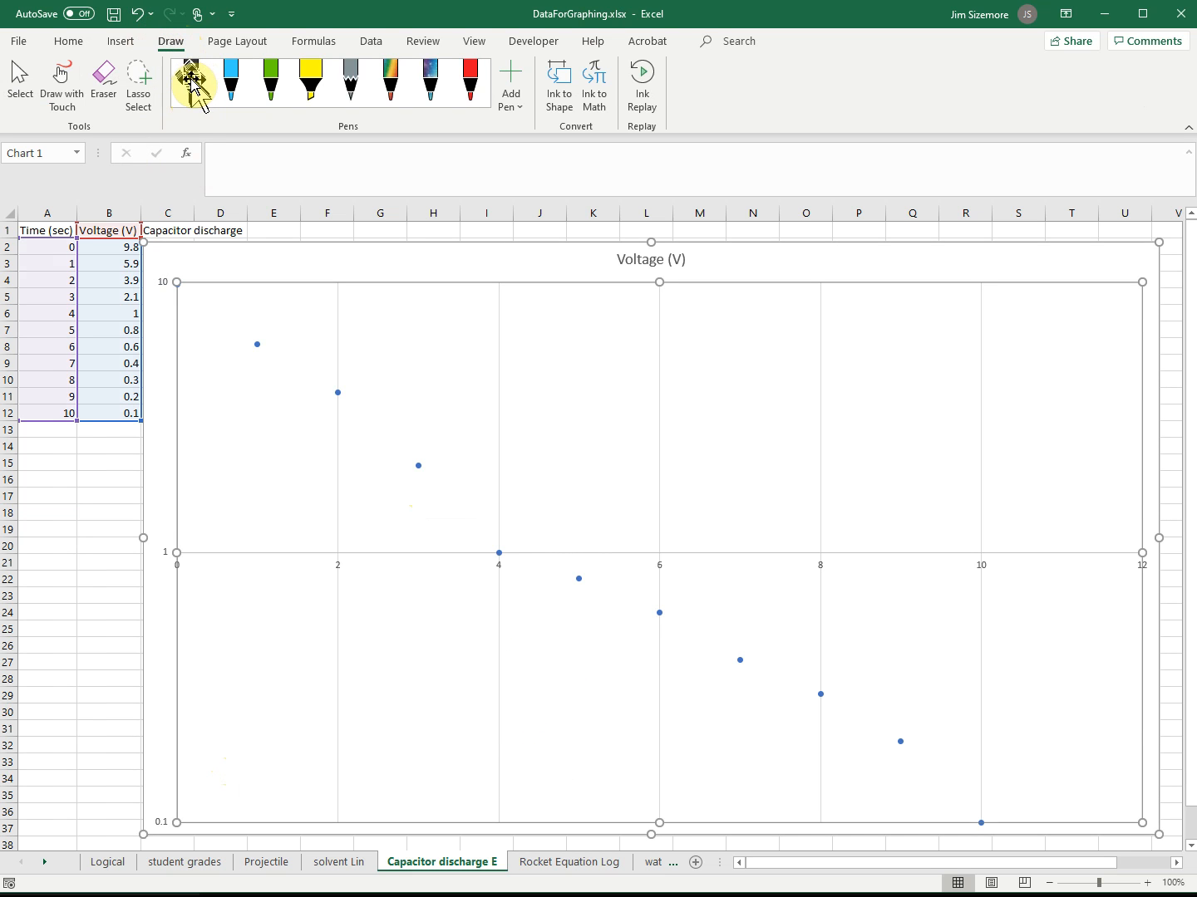
scroll(192, 83, up, 2)
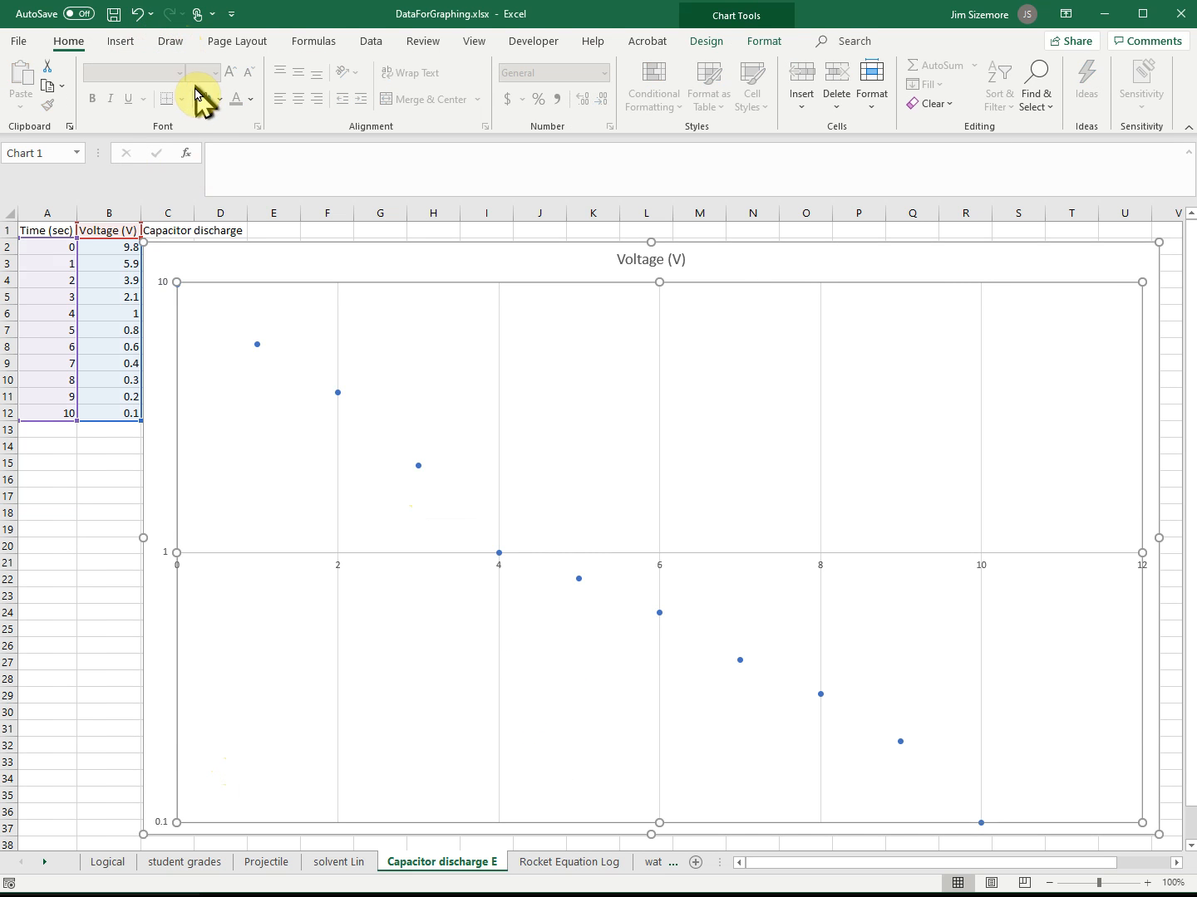
Handwrite "LN Y = mx + b" with the black pen in the empty lower area of the plot.
click(172, 49)
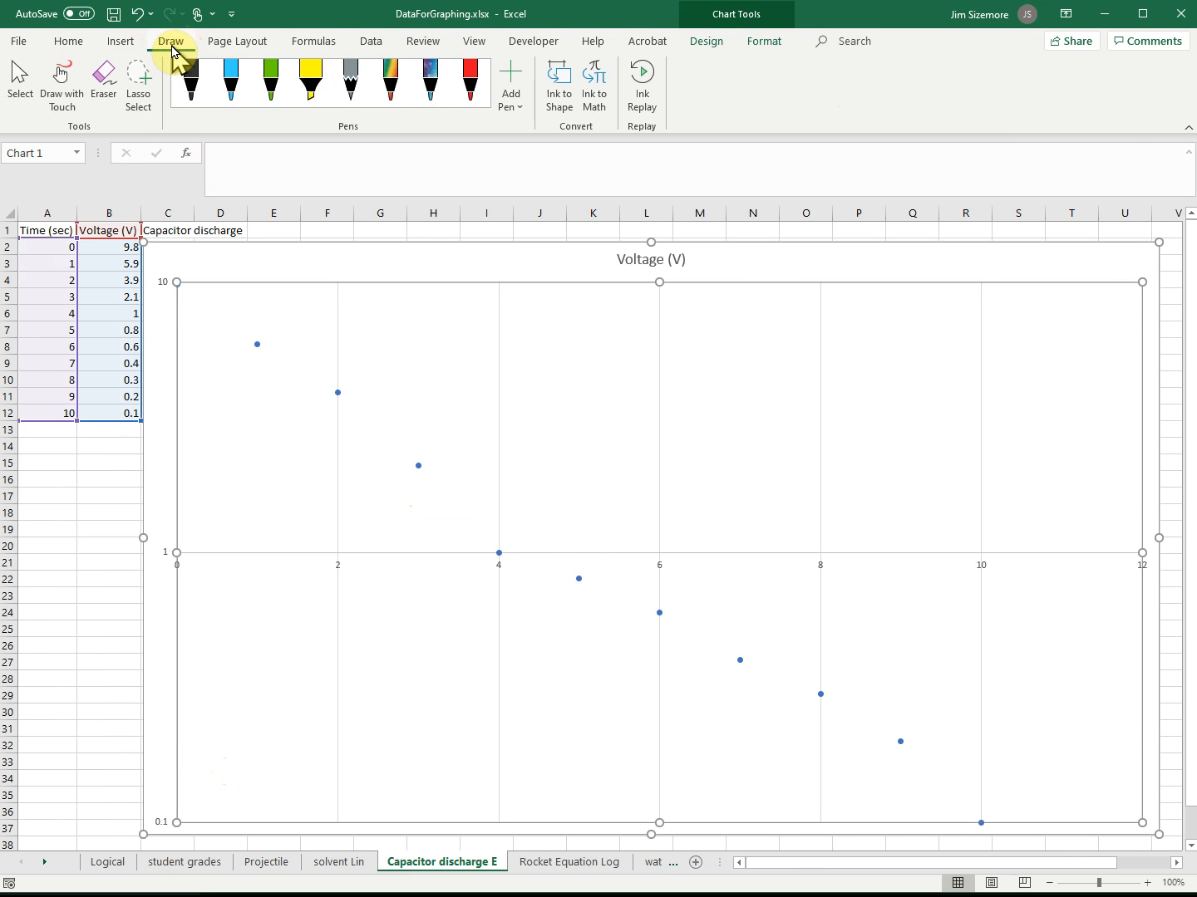
click(196, 98)
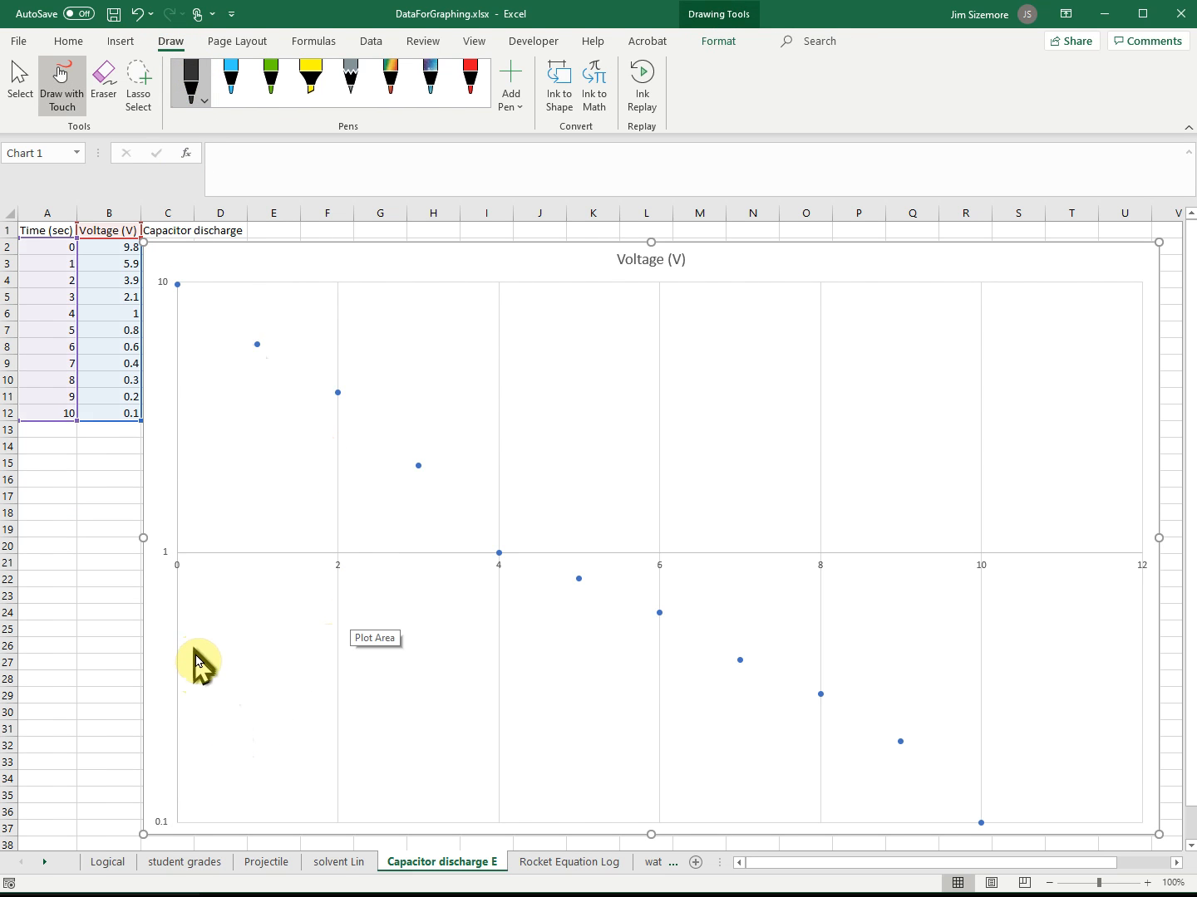
mouse_move(196, 653)
mouse_down()
mouse_move(198, 685)
mouse_move(220, 669)
mouse_move(223, 636)
mouse_move(241, 659)
mouse_move(250, 625)
mouse_up()
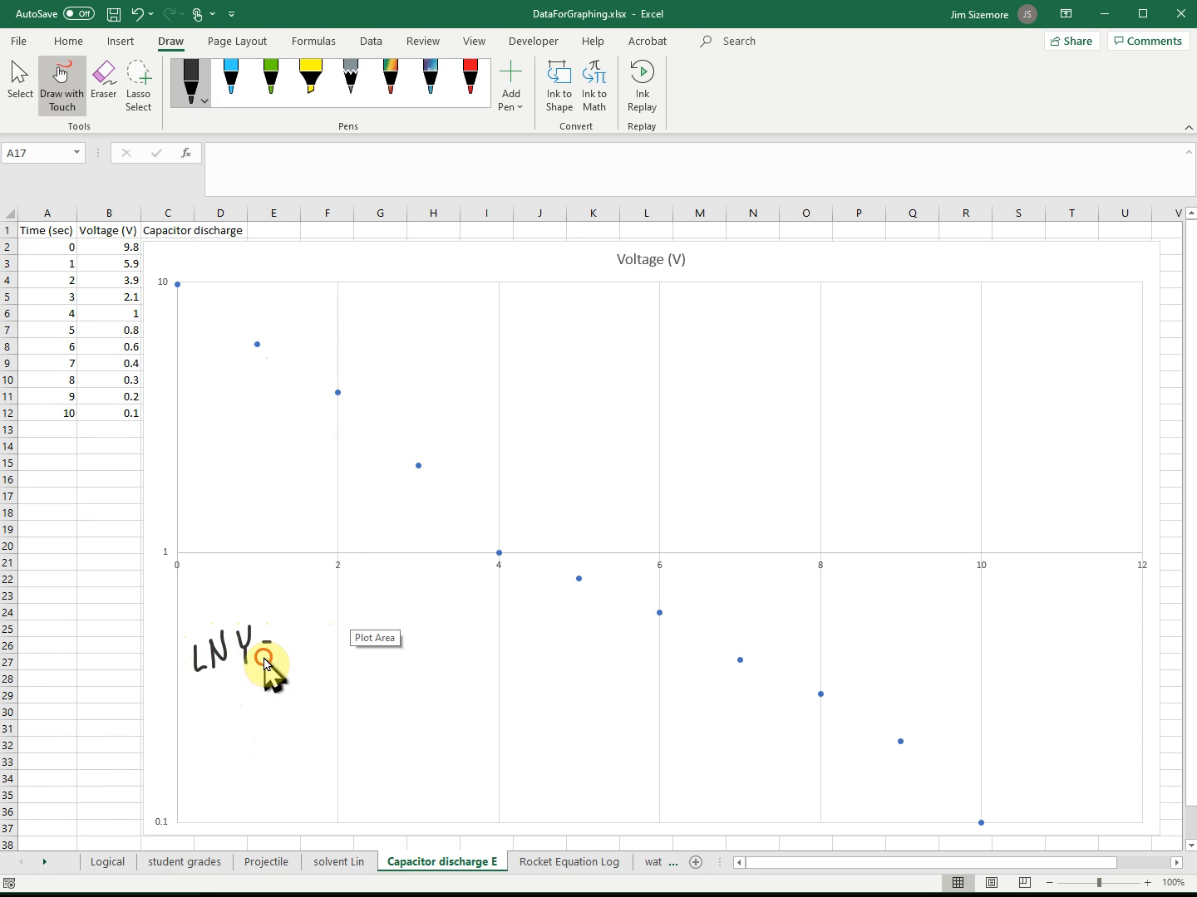
mouse_move(263, 655)
mouse_down()
mouse_move(340, 655)
mouse_move(325, 656)
mouse_move(370, 636)
mouse_move(357, 653)
mouse_up()
mouse_move(379, 602)
mouse_down()
mouse_move(379, 650)
mouse_move(391, 648)
mouse_up()
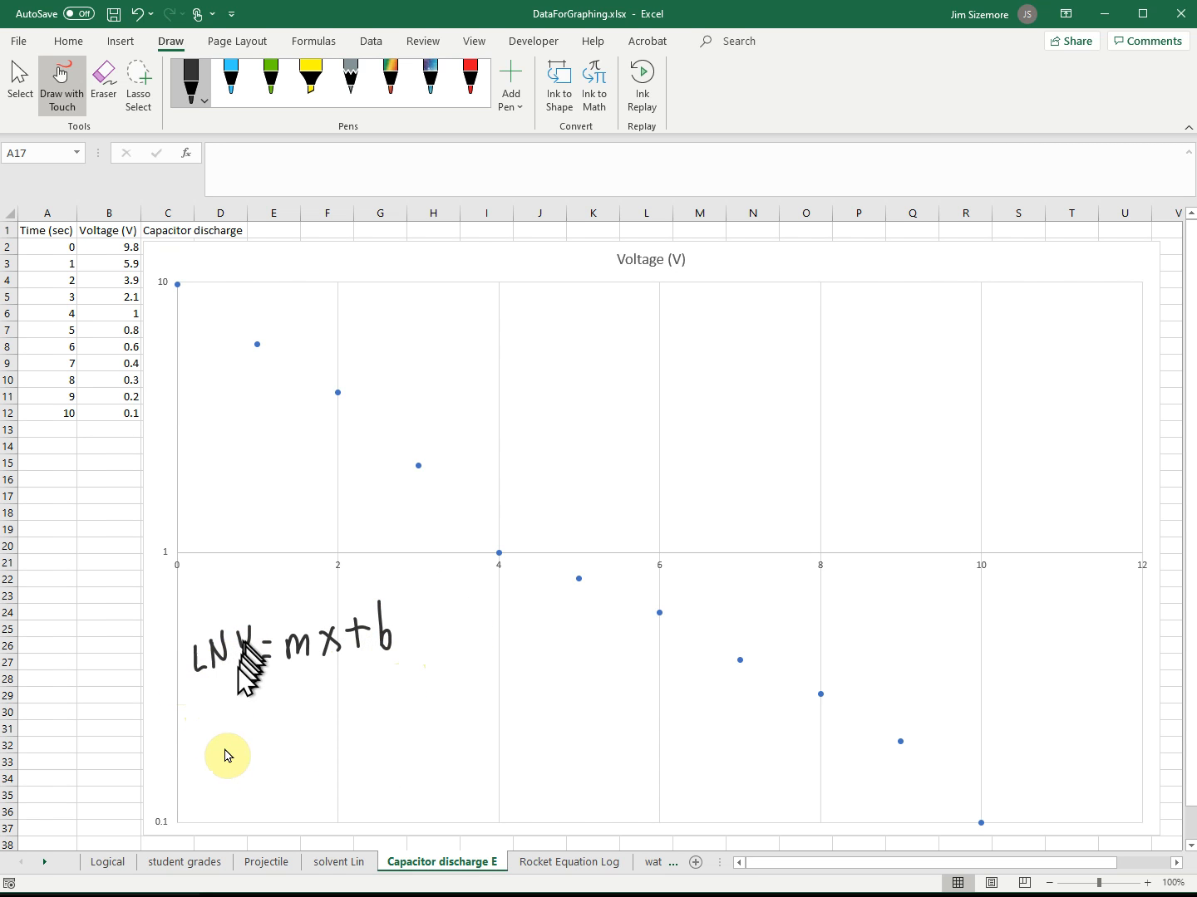
Handwrite "Y = e^mx e^b" below the first equation and underline both it and "LN Y".
drag(210, 716, 202, 773)
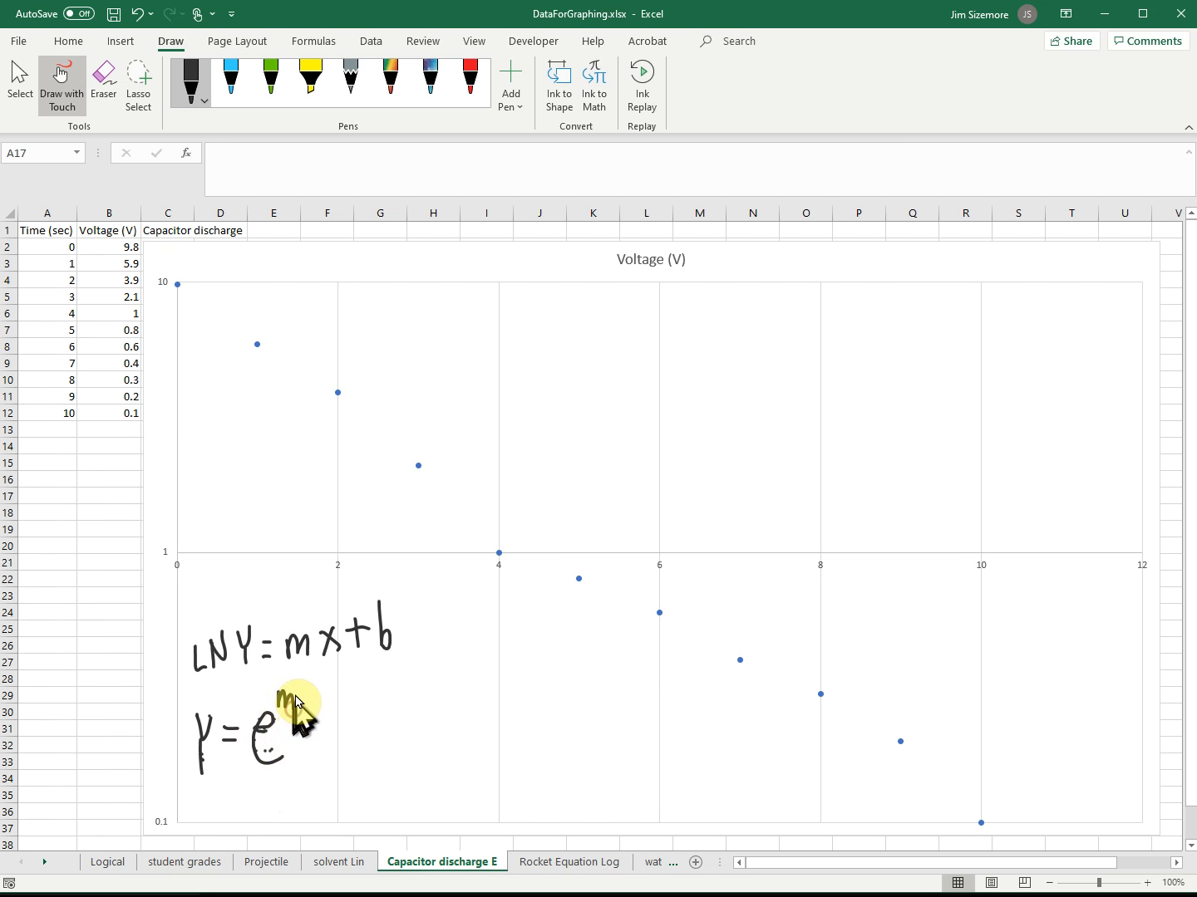
mouse_move(311, 696)
mouse_down()
mouse_move(297, 712)
mouse_move(338, 749)
mouse_move(356, 742)
mouse_up()
mouse_move(356, 685)
mouse_down()
mouse_move(364, 706)
mouse_move(356, 711)
mouse_up()
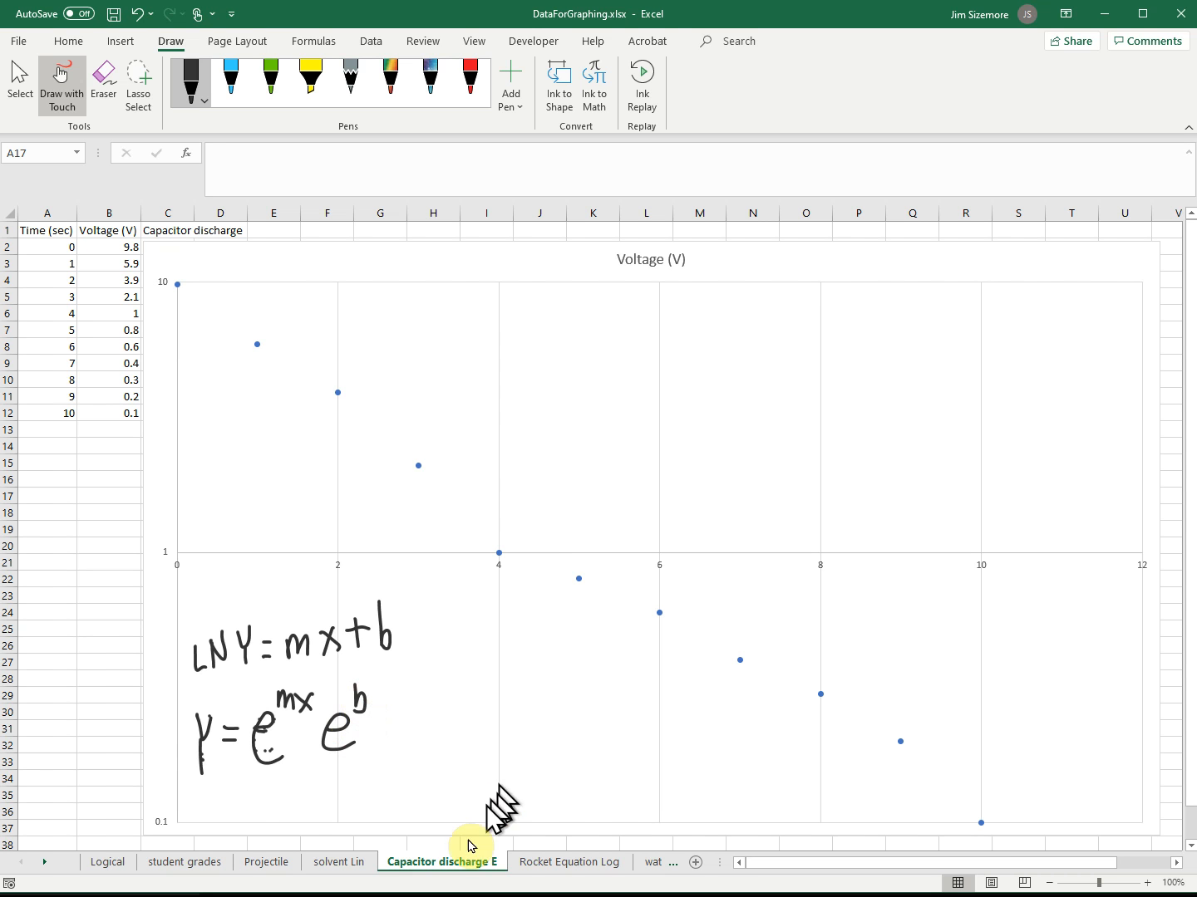
drag(194, 788, 343, 765)
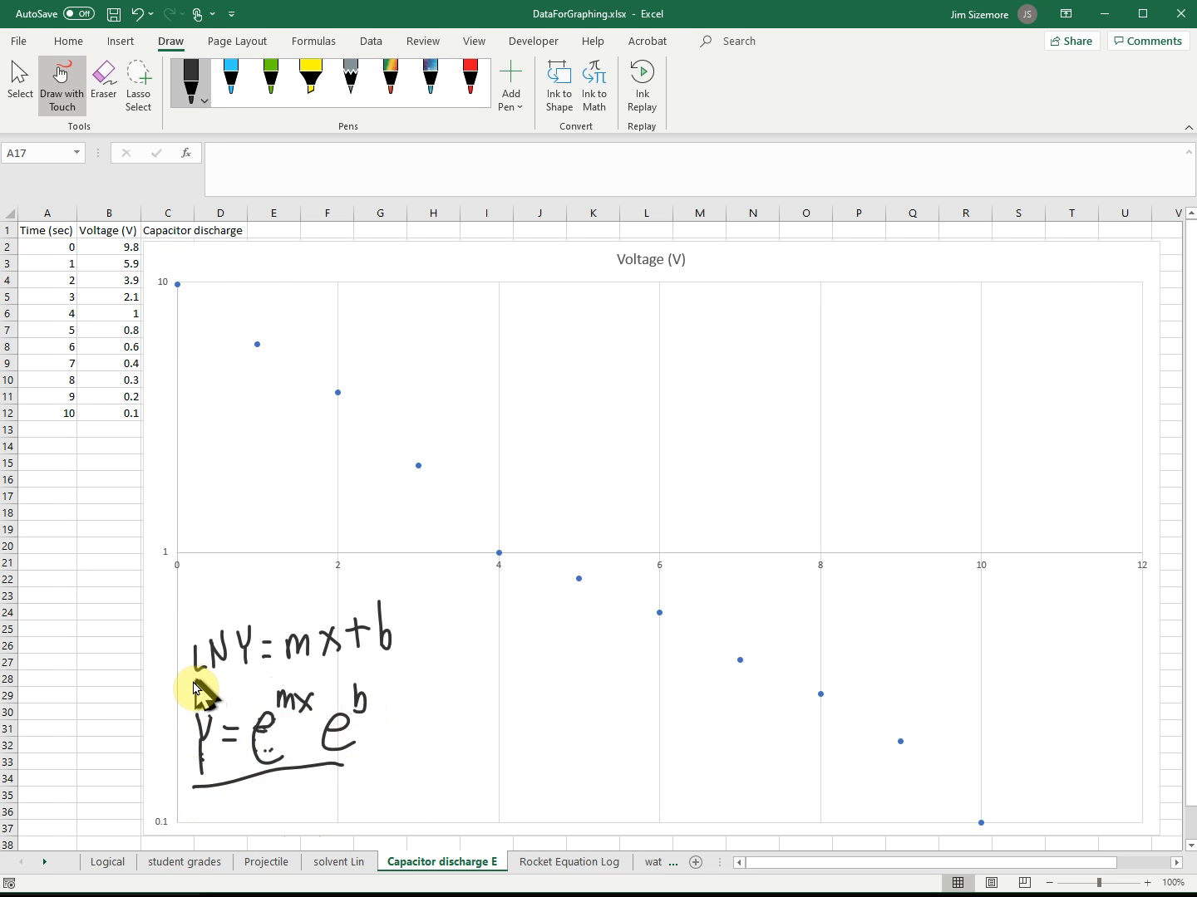
drag(193, 684, 265, 663)
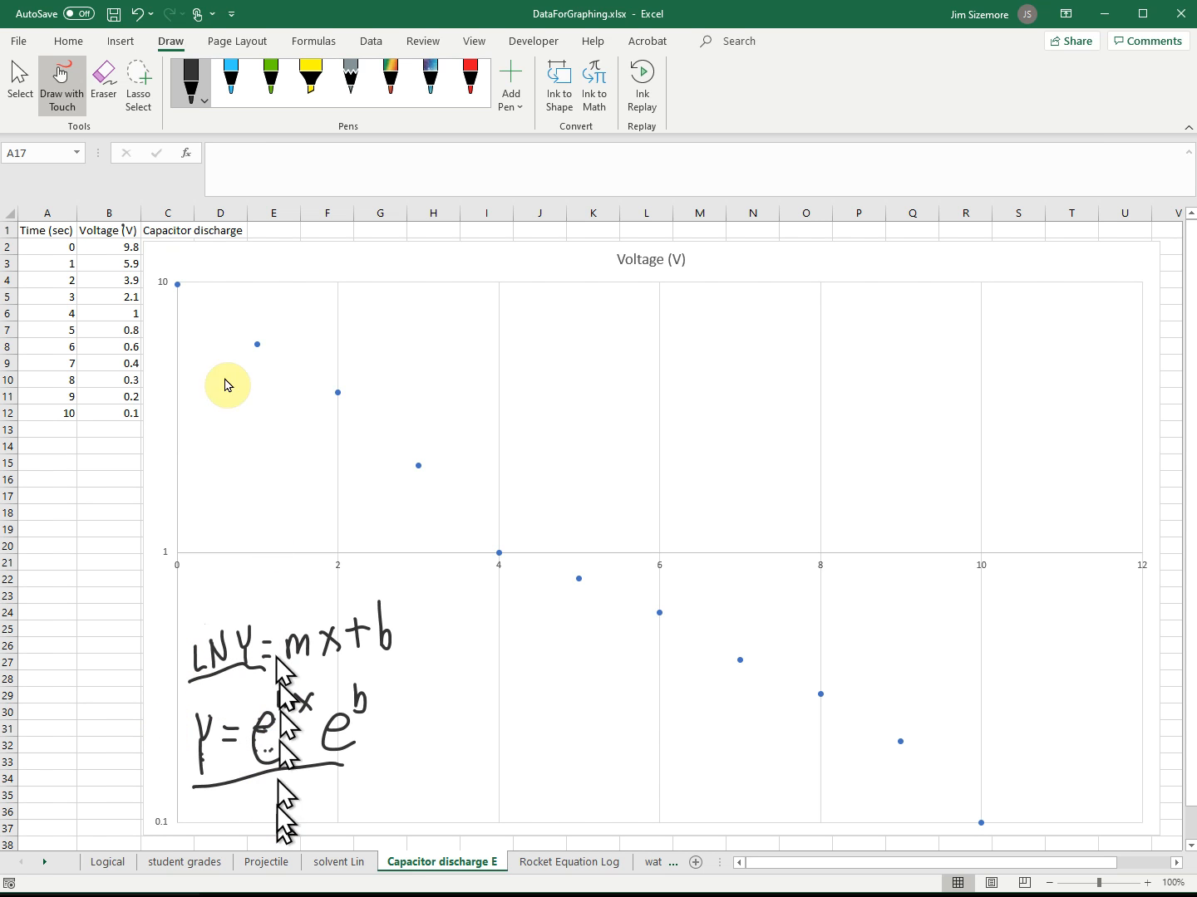
Try to sketch a freehand line following the data points, and undo the stroke.
mouse_move(199, 333)
mouse_down()
mouse_move(482, 553)
mouse_move(956, 839)
mouse_move(1066, 892)
mouse_up()
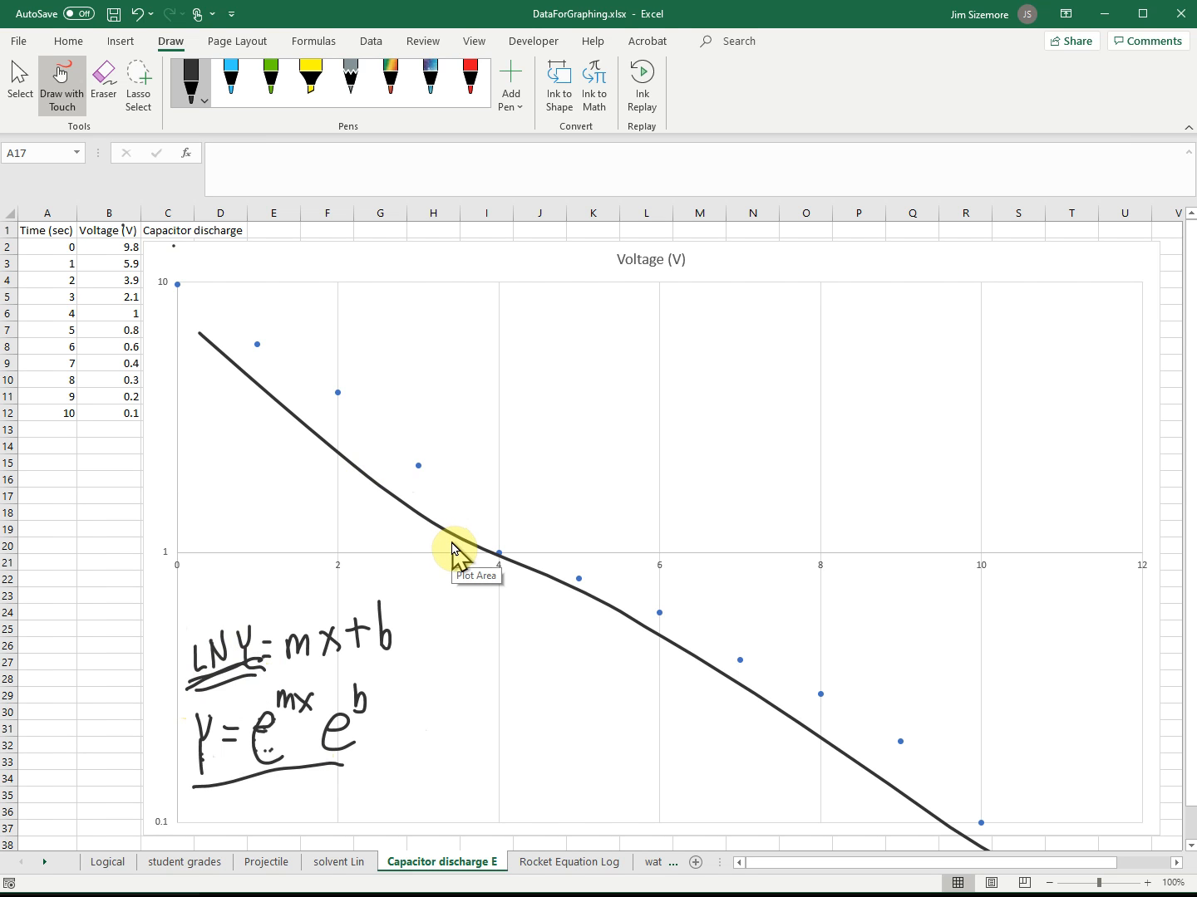
key(ctrl+z)
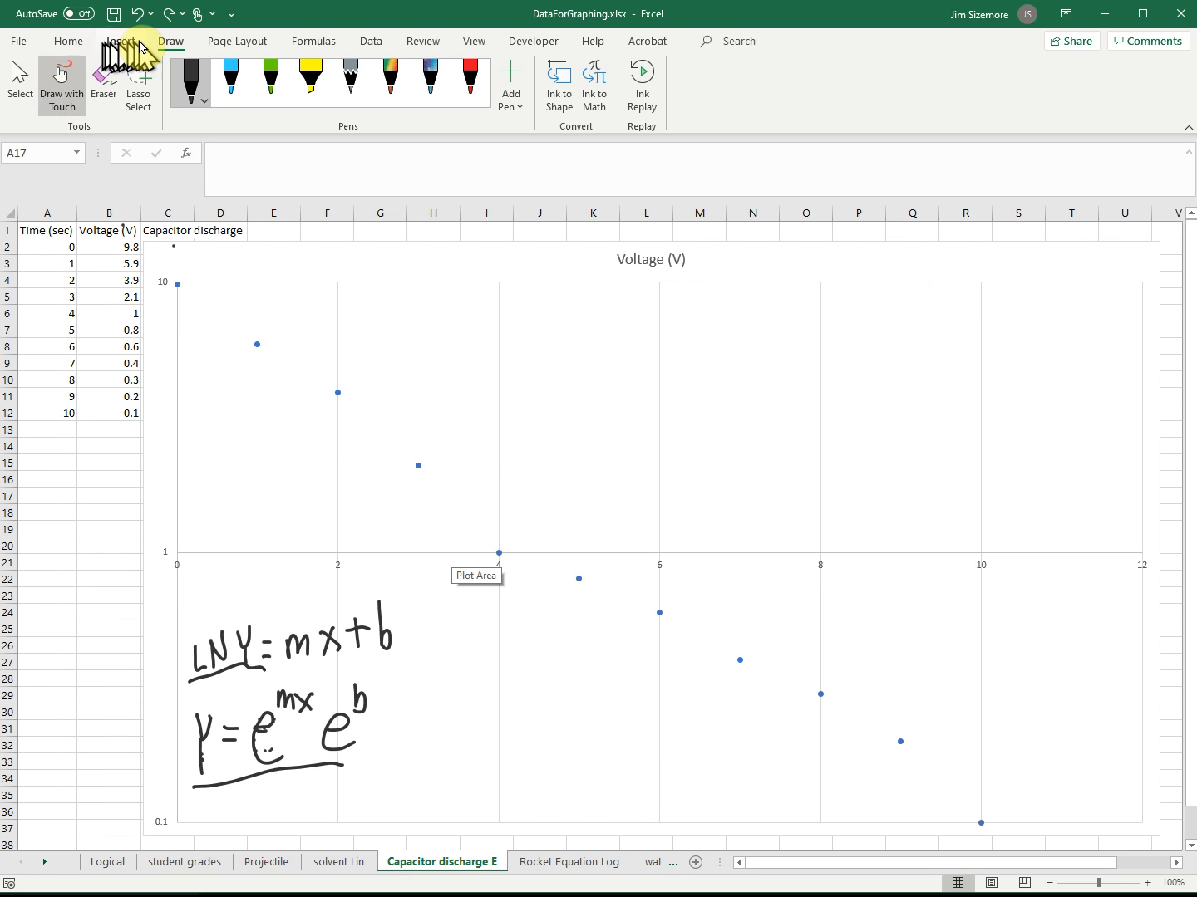
Turn off drawing with touch to return to normal selection.
click(70, 42)
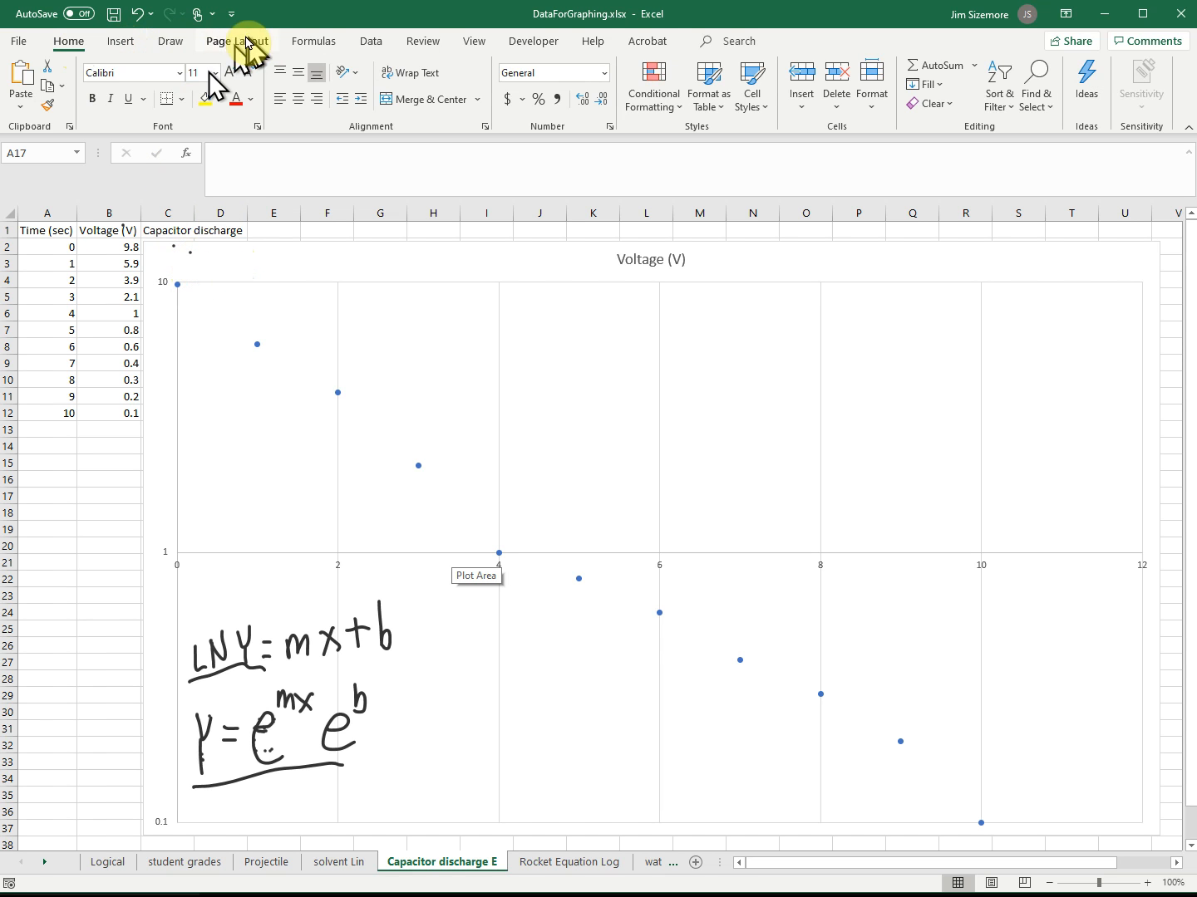
click(166, 43)
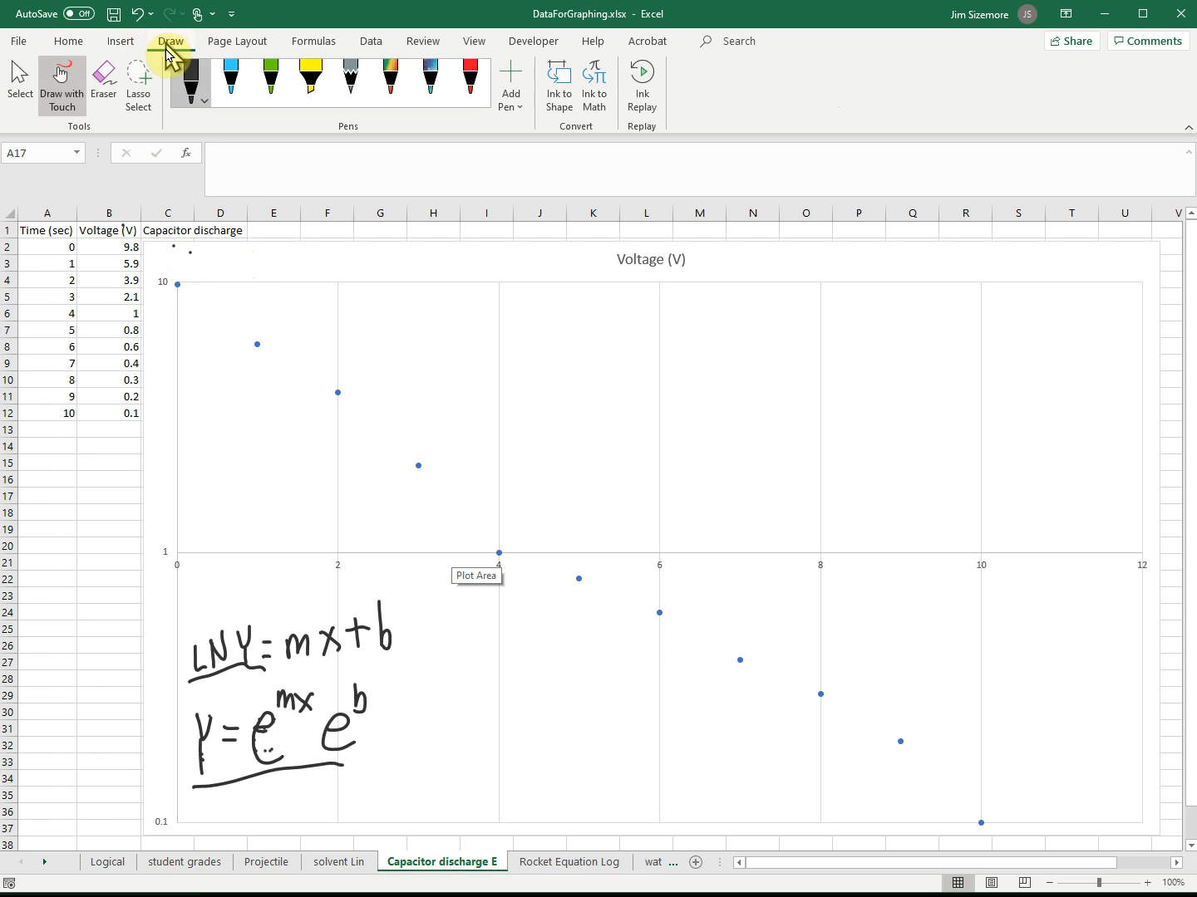
click(62, 83)
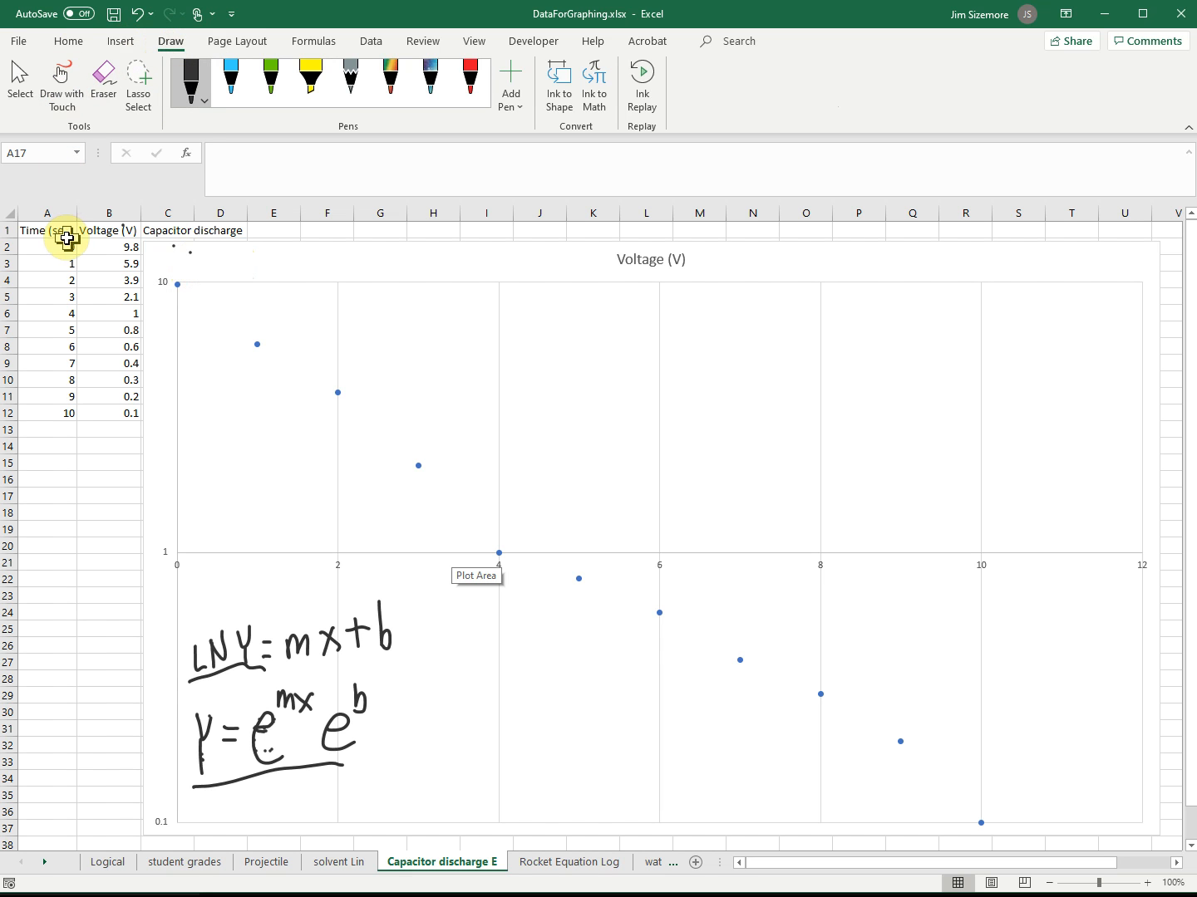
Add an exponential trendline to the voltage data in the chart.
click(256, 257)
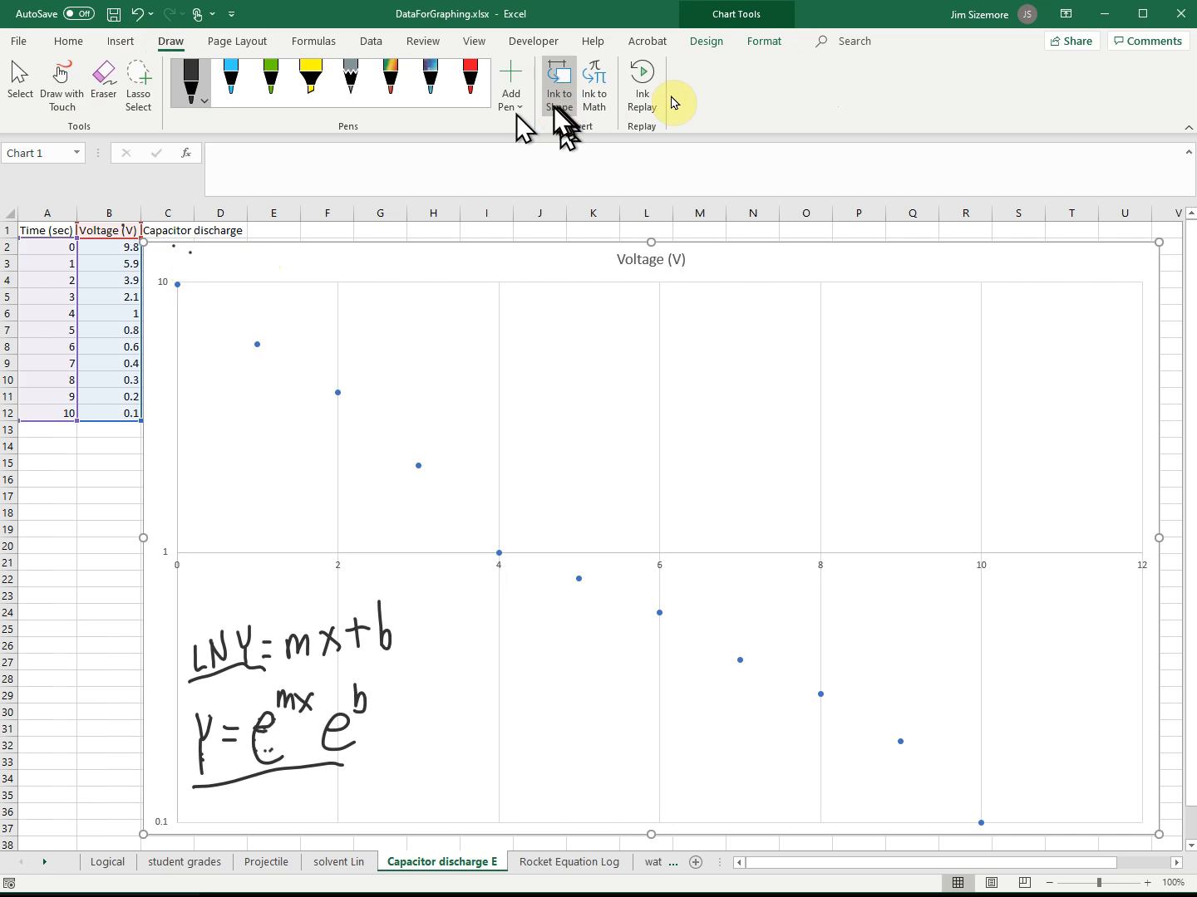
click(703, 43)
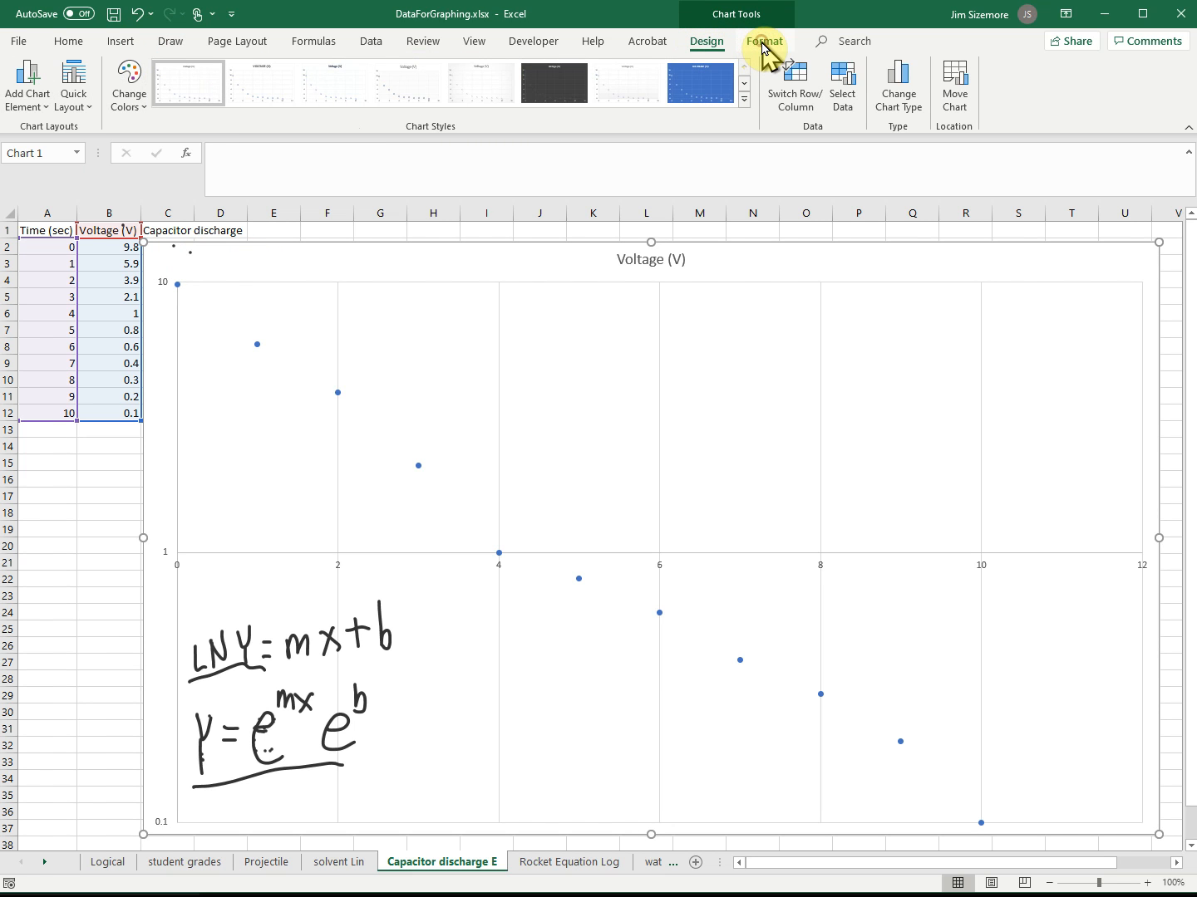
click(762, 44)
click(706, 43)
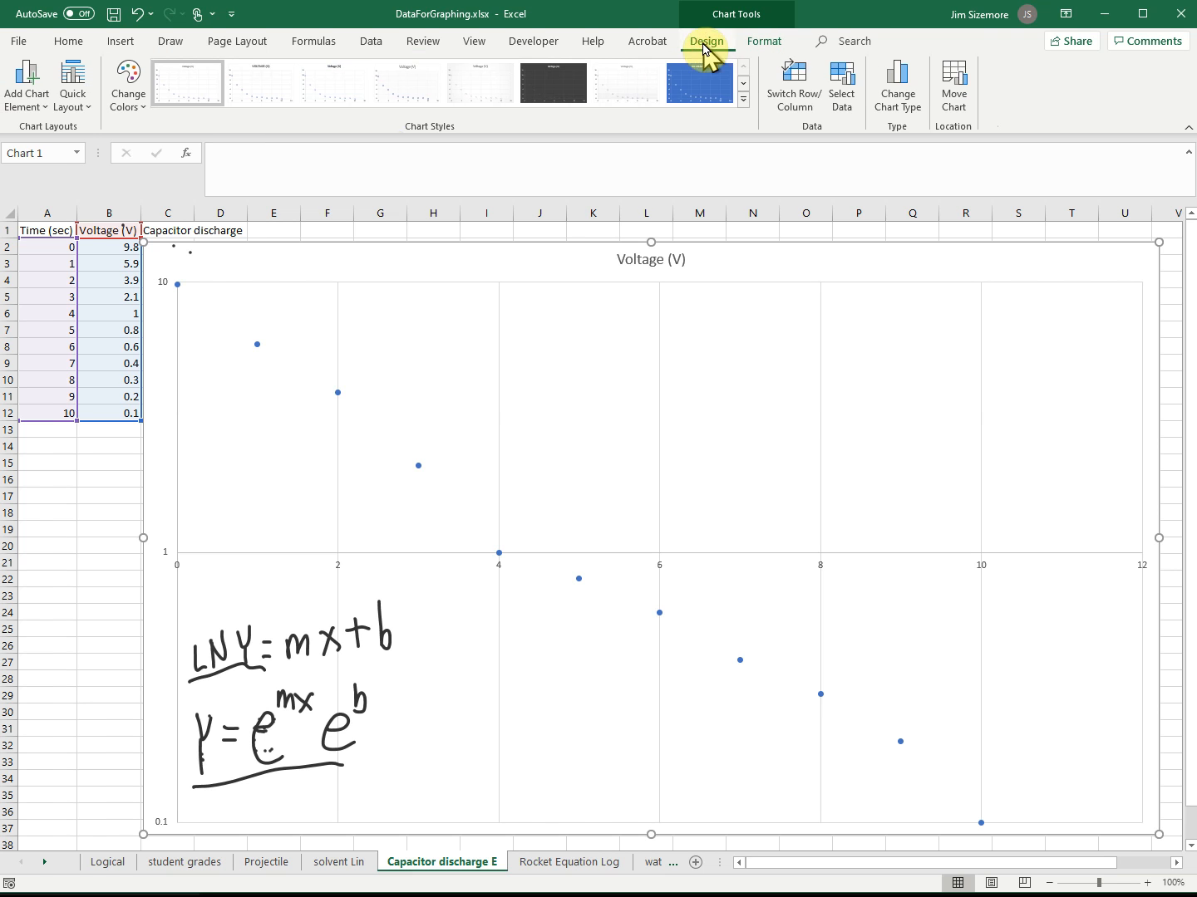
click(27, 87)
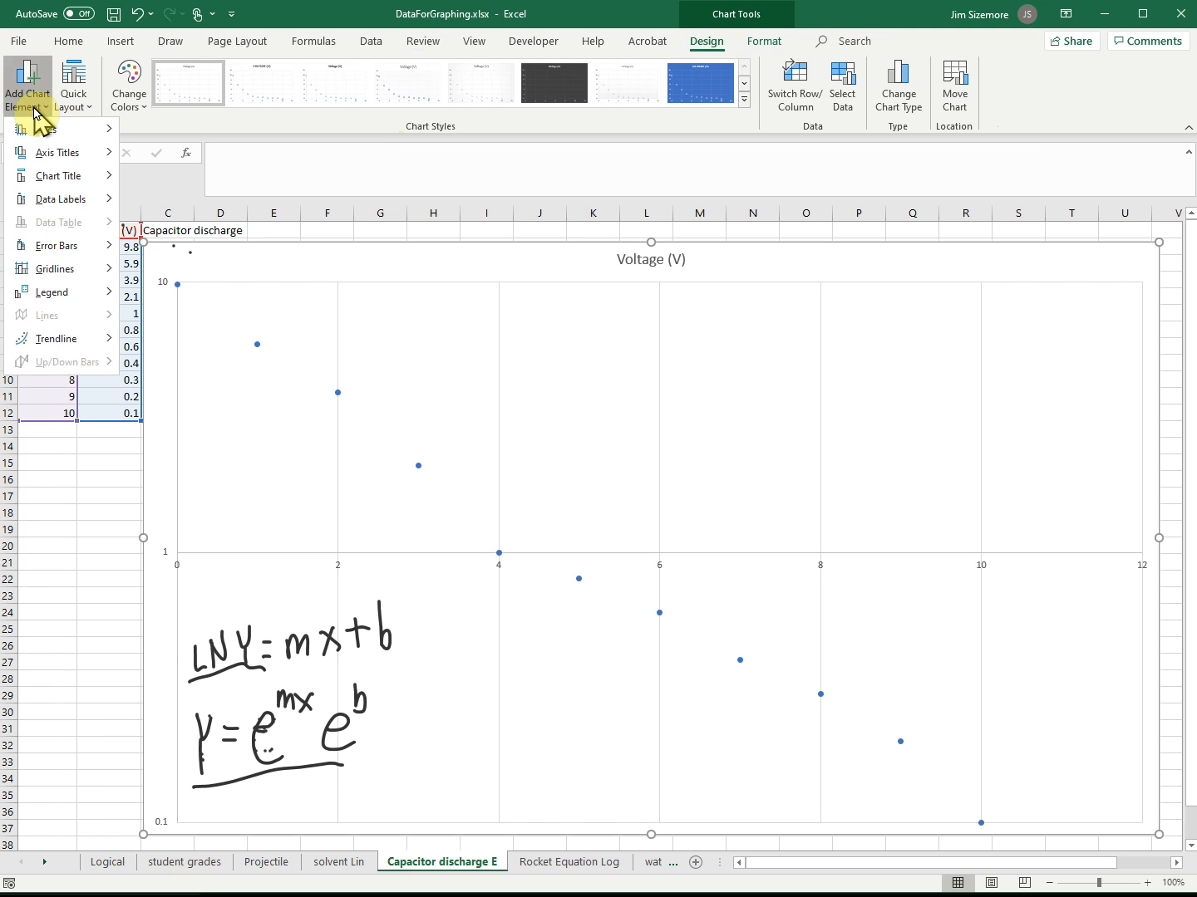
mouse_move(61, 336)
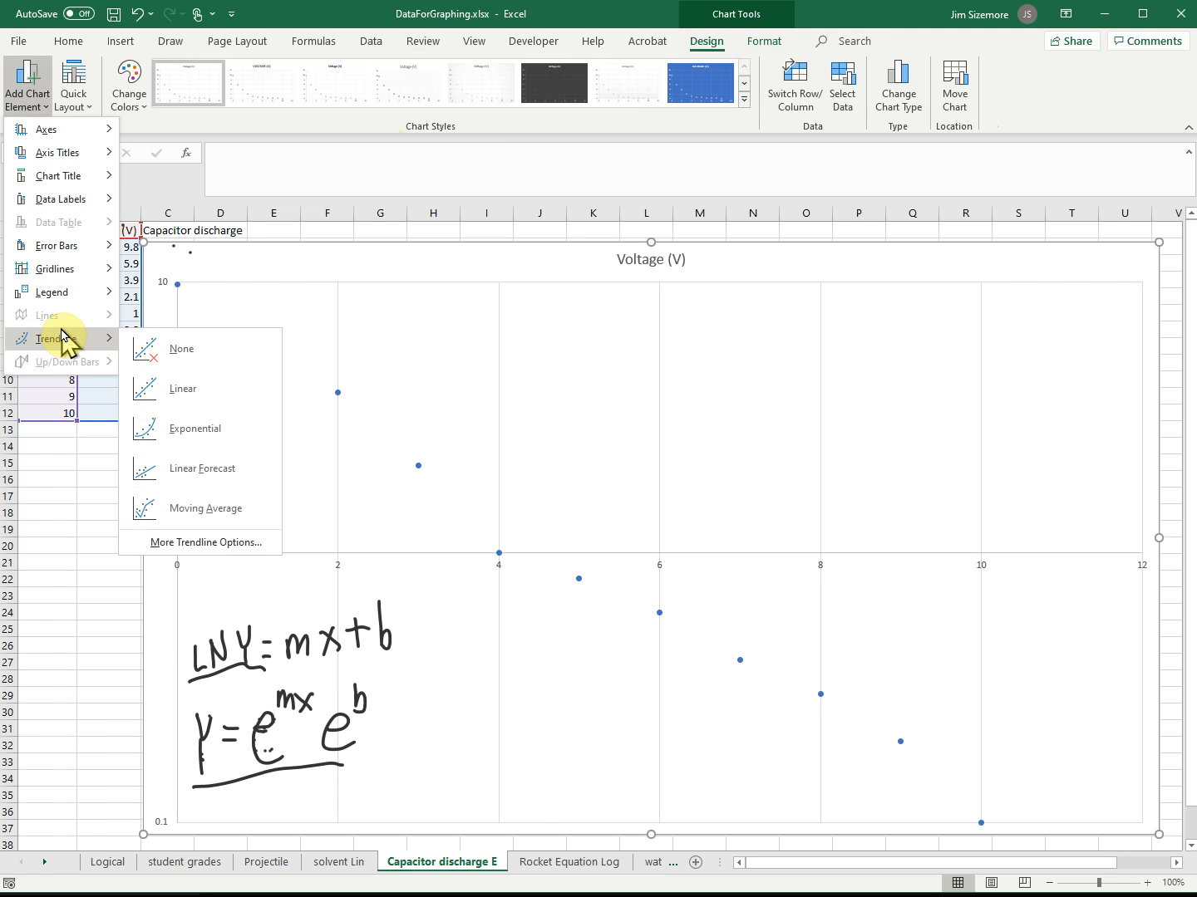
click(234, 546)
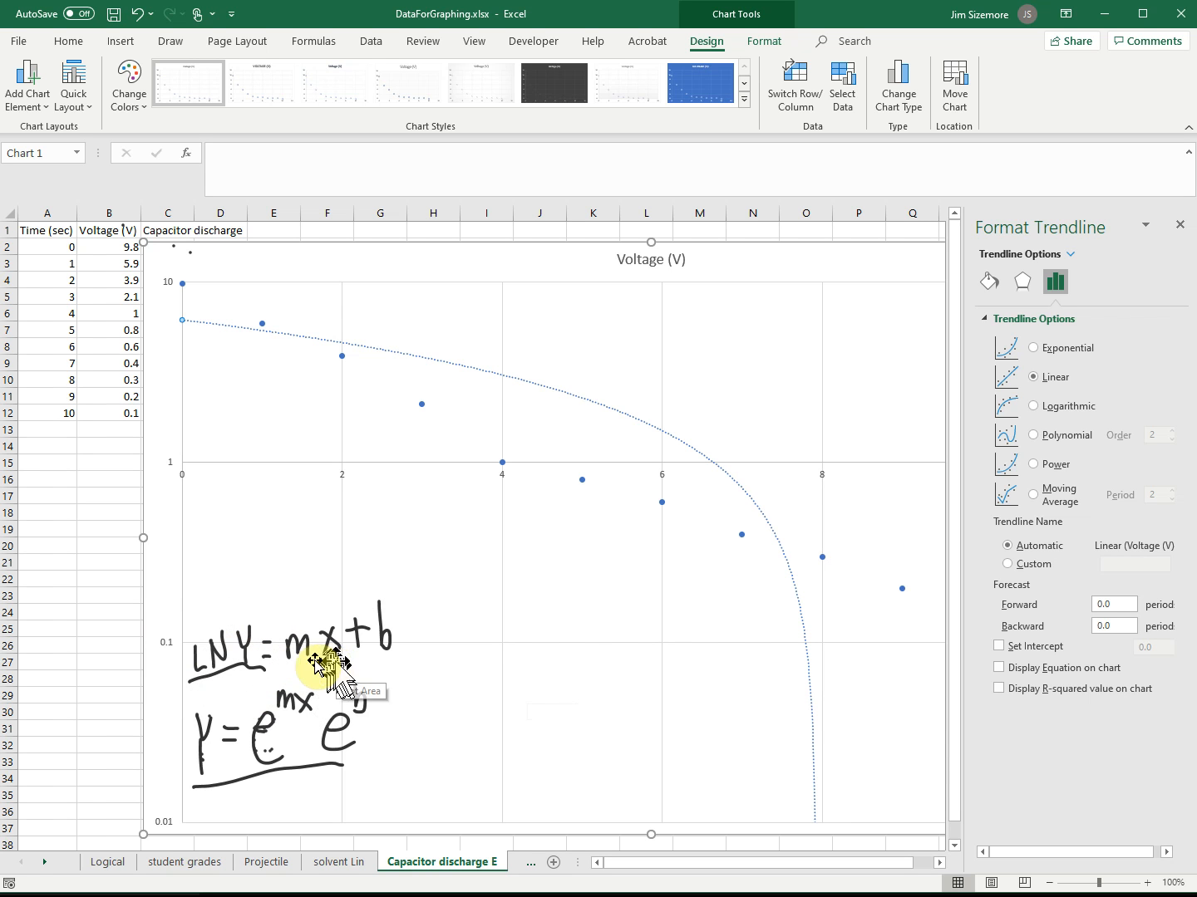
click(1035, 348)
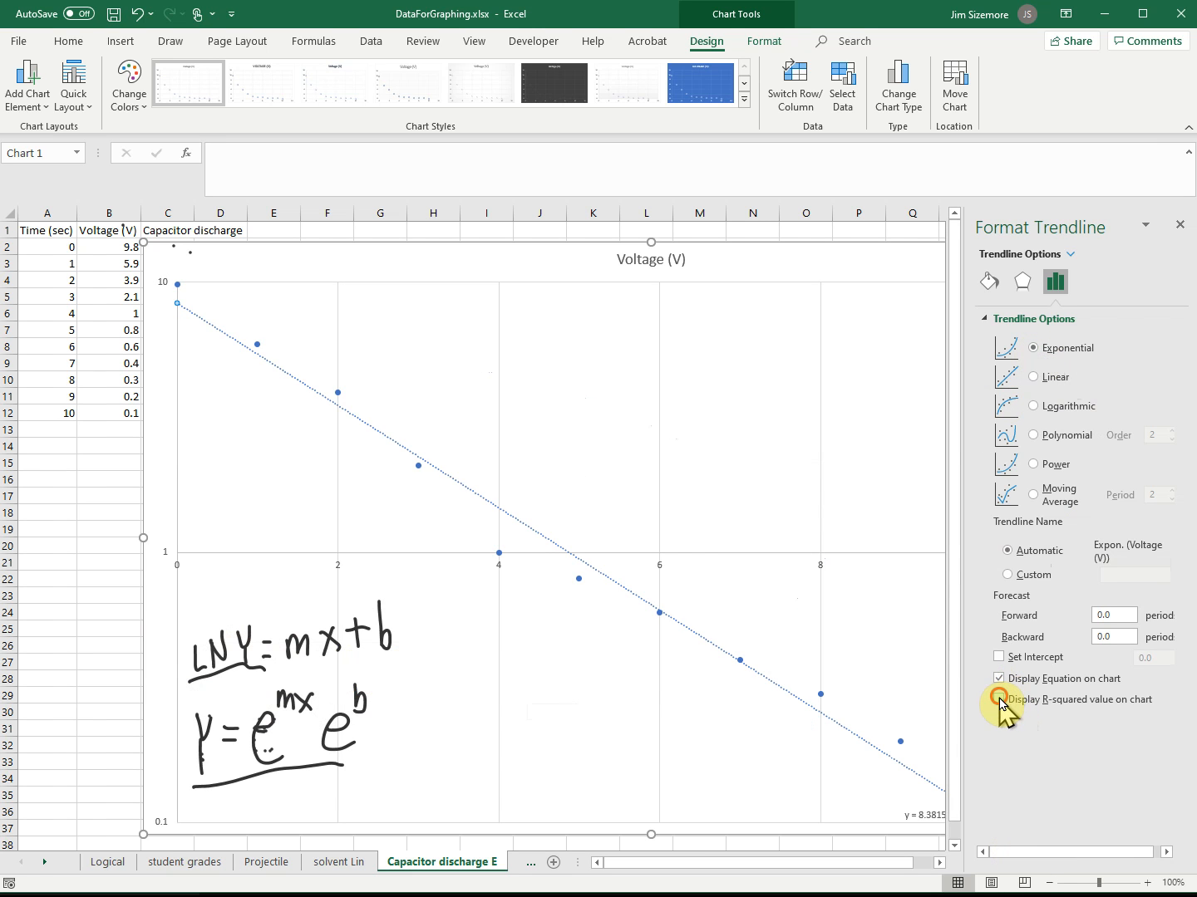
Move the trendline's equation and R-squared label to the chart's upper middle and set its font size to 18.
drag(924, 804, 675, 435)
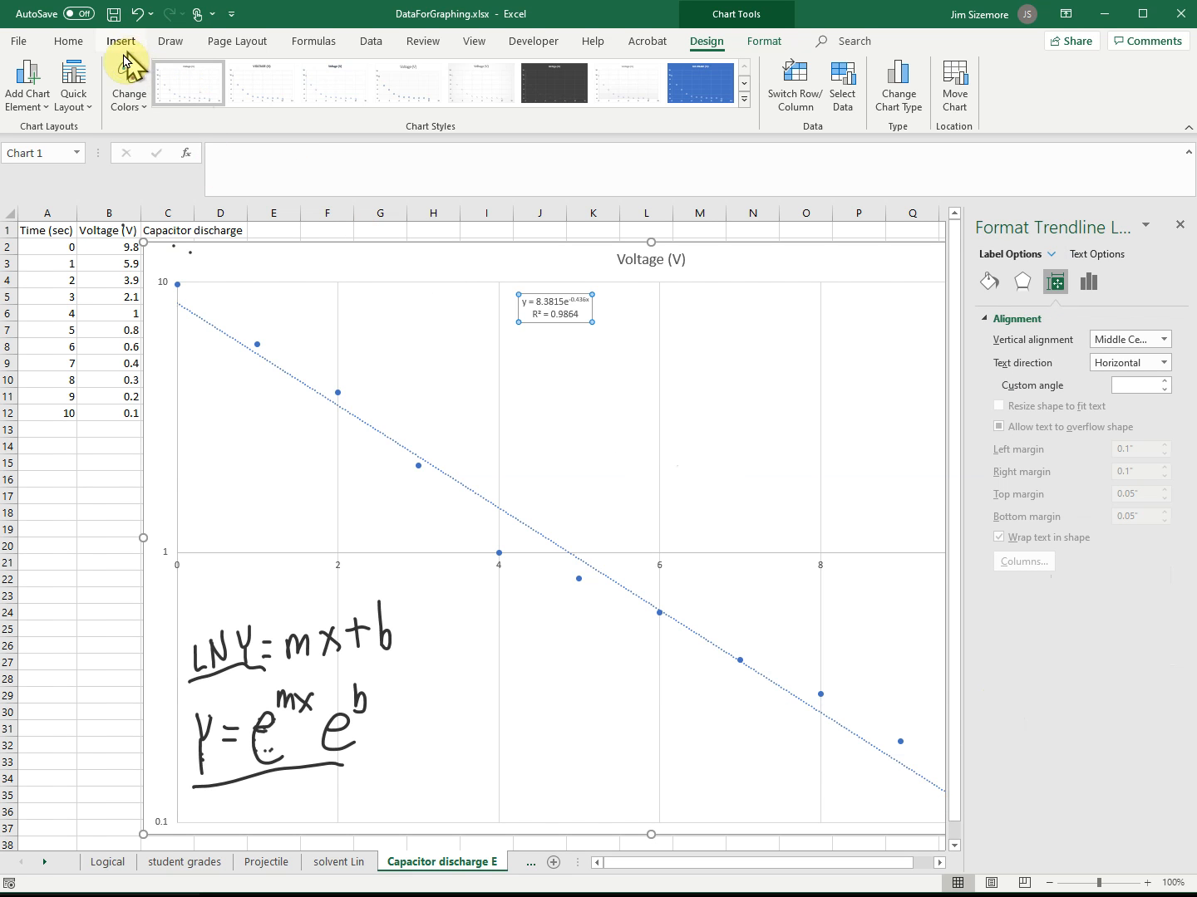
click(68, 40)
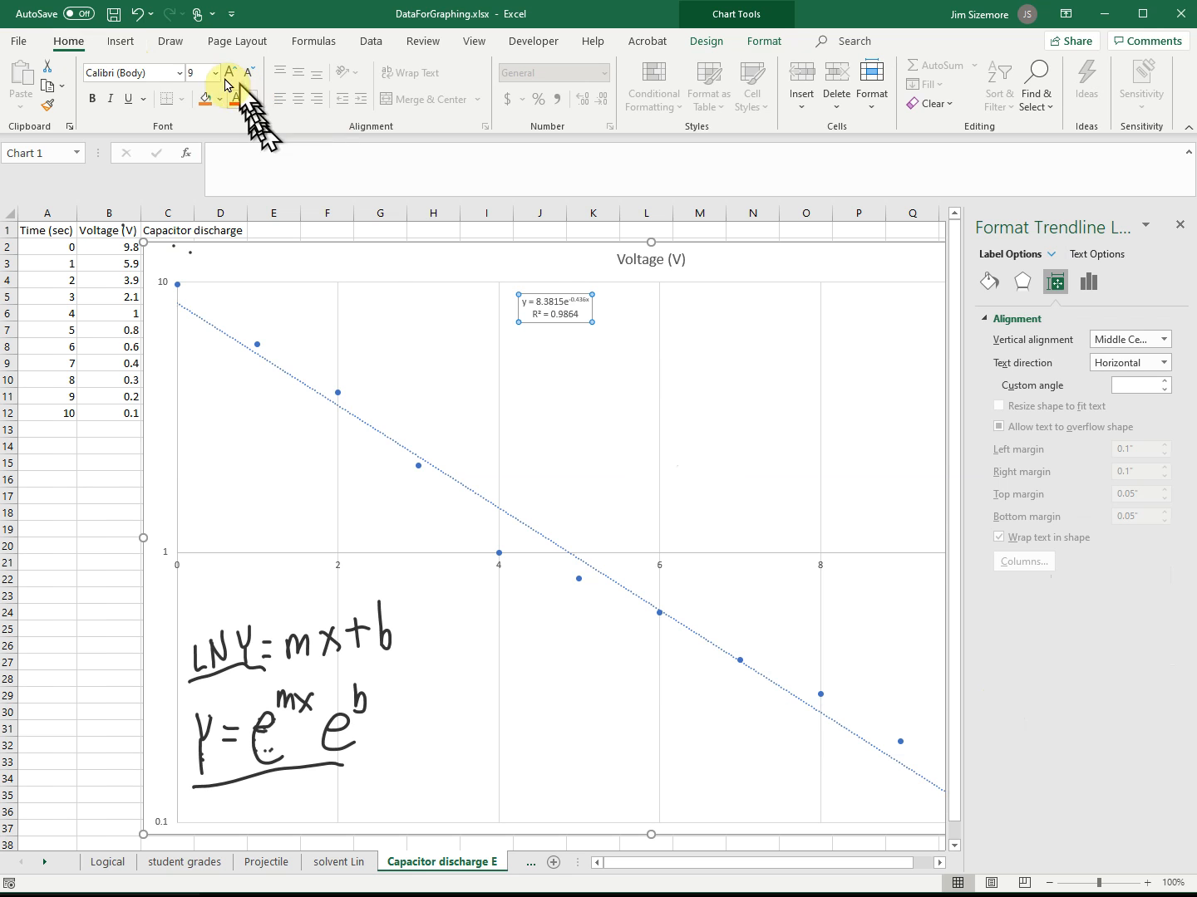
click(216, 73)
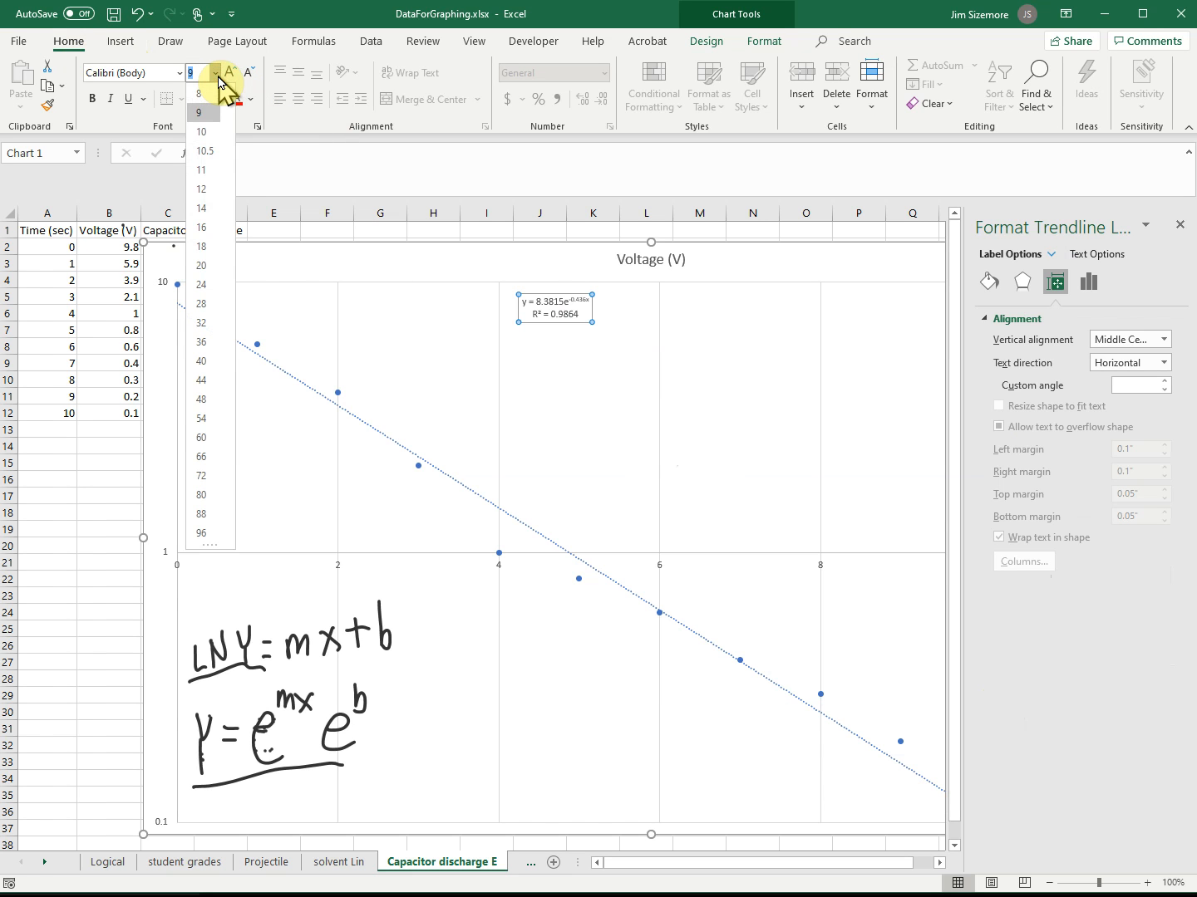
click(204, 249)
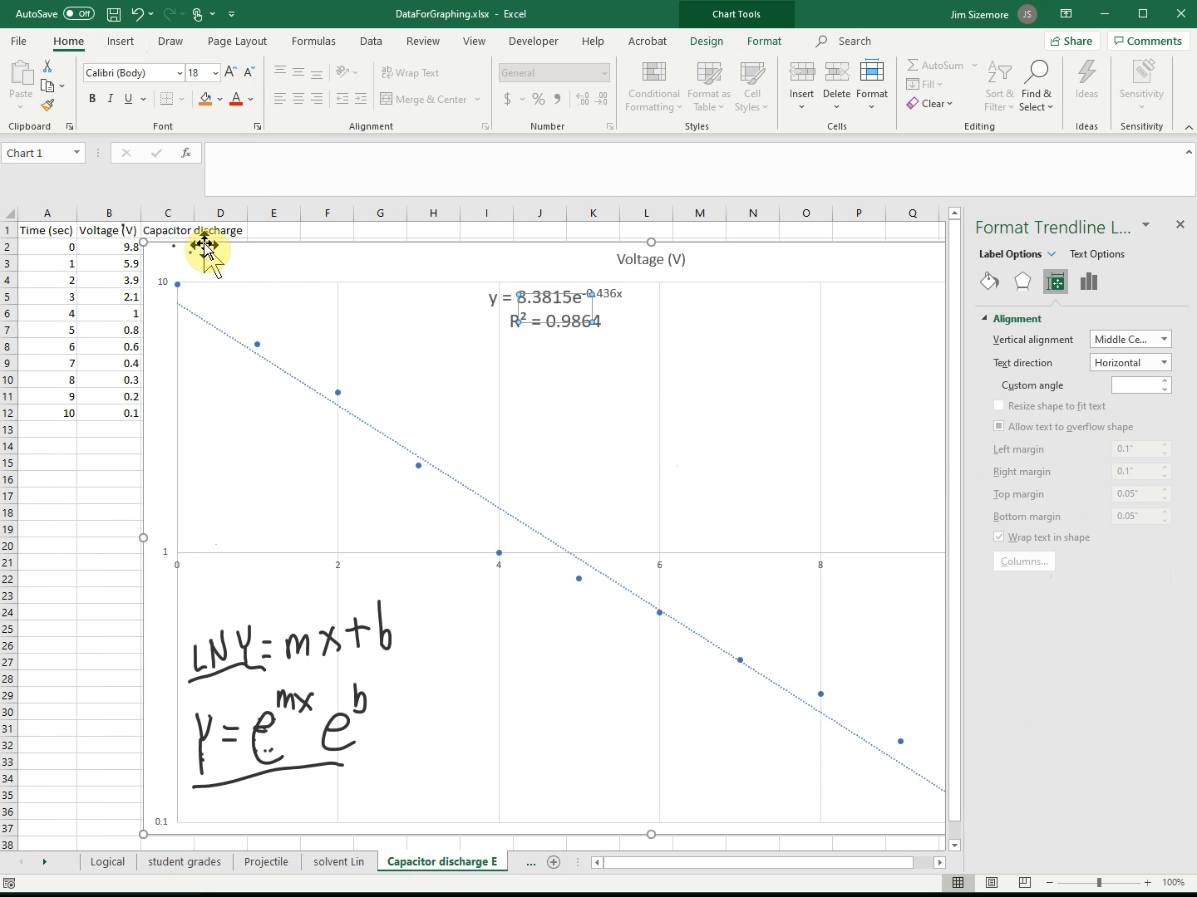
Try the Logarithmic and Power trendline types on the capacitor voltage data, undoing each change.
click(545, 543)
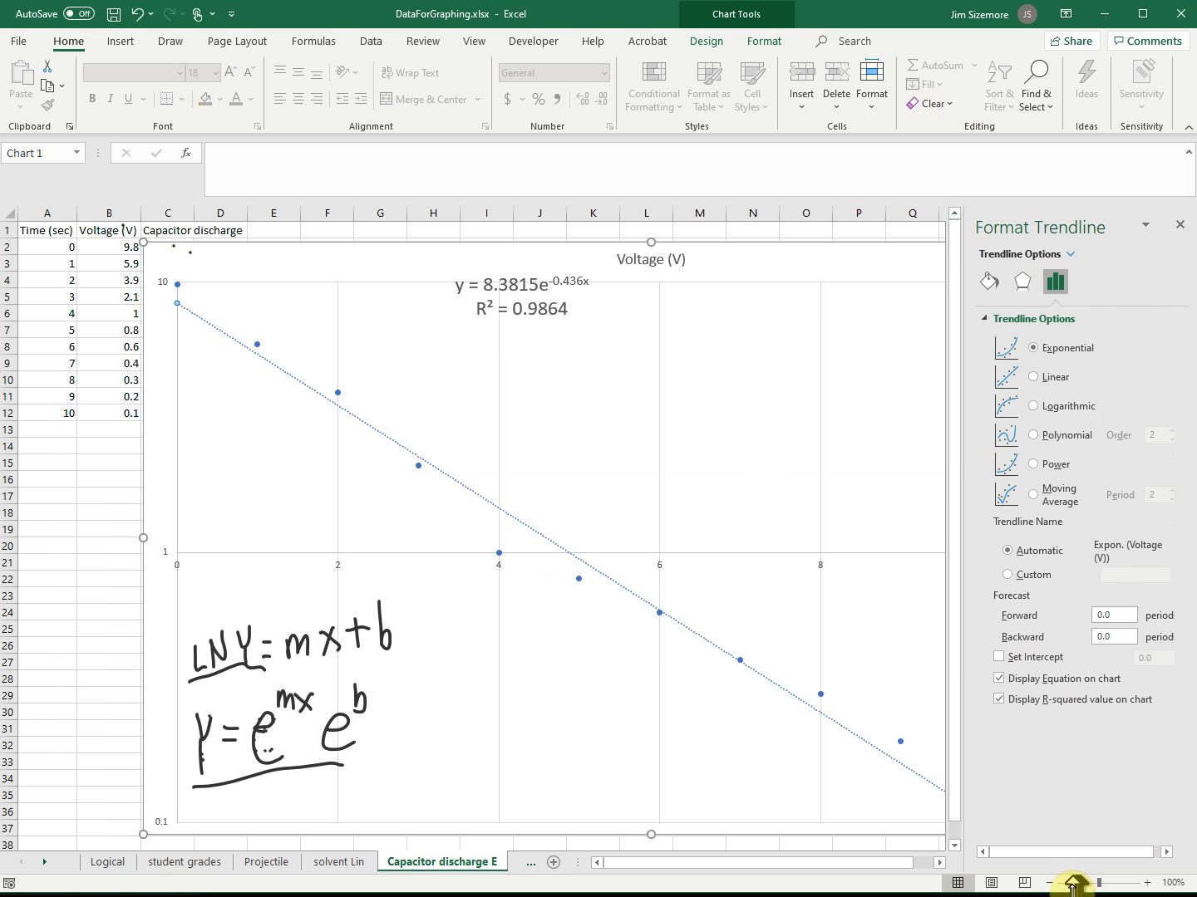
click(1035, 406)
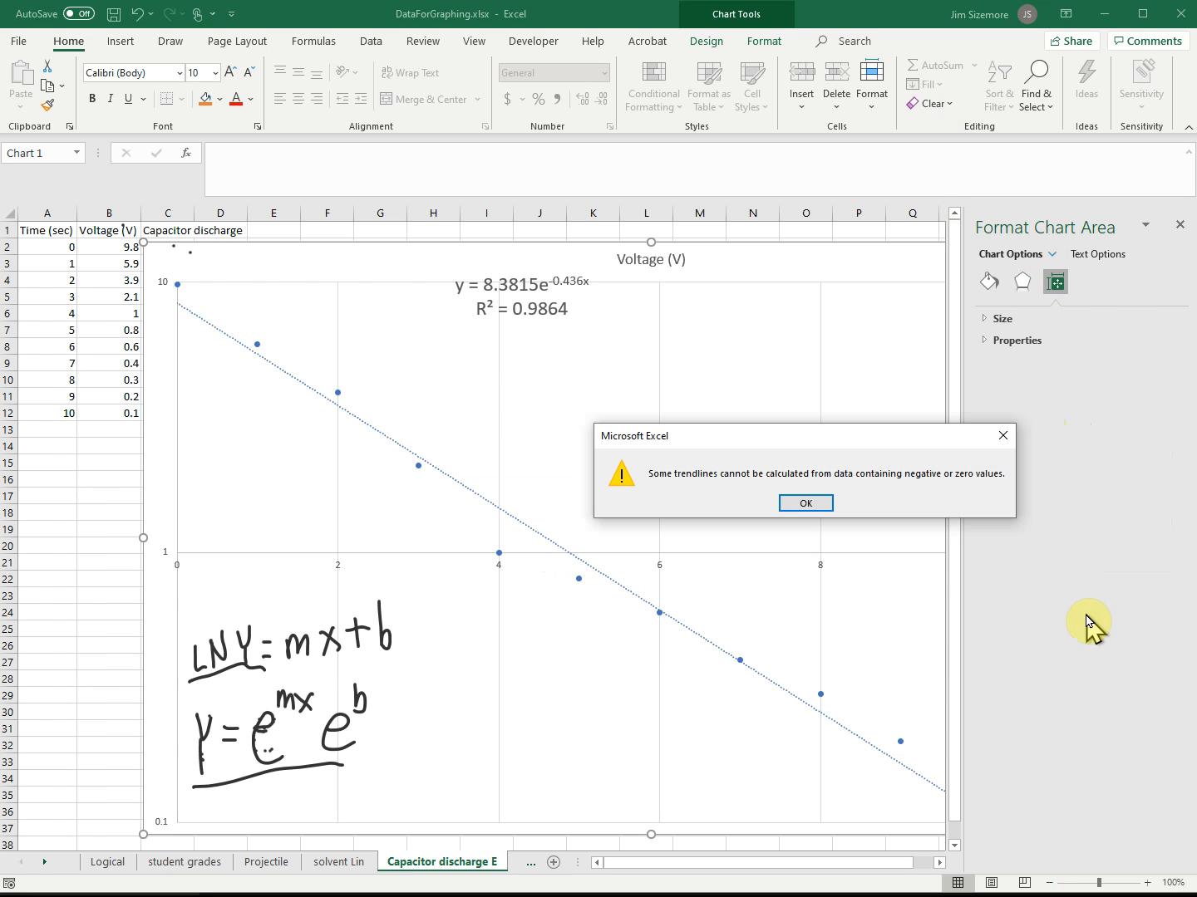
click(804, 503)
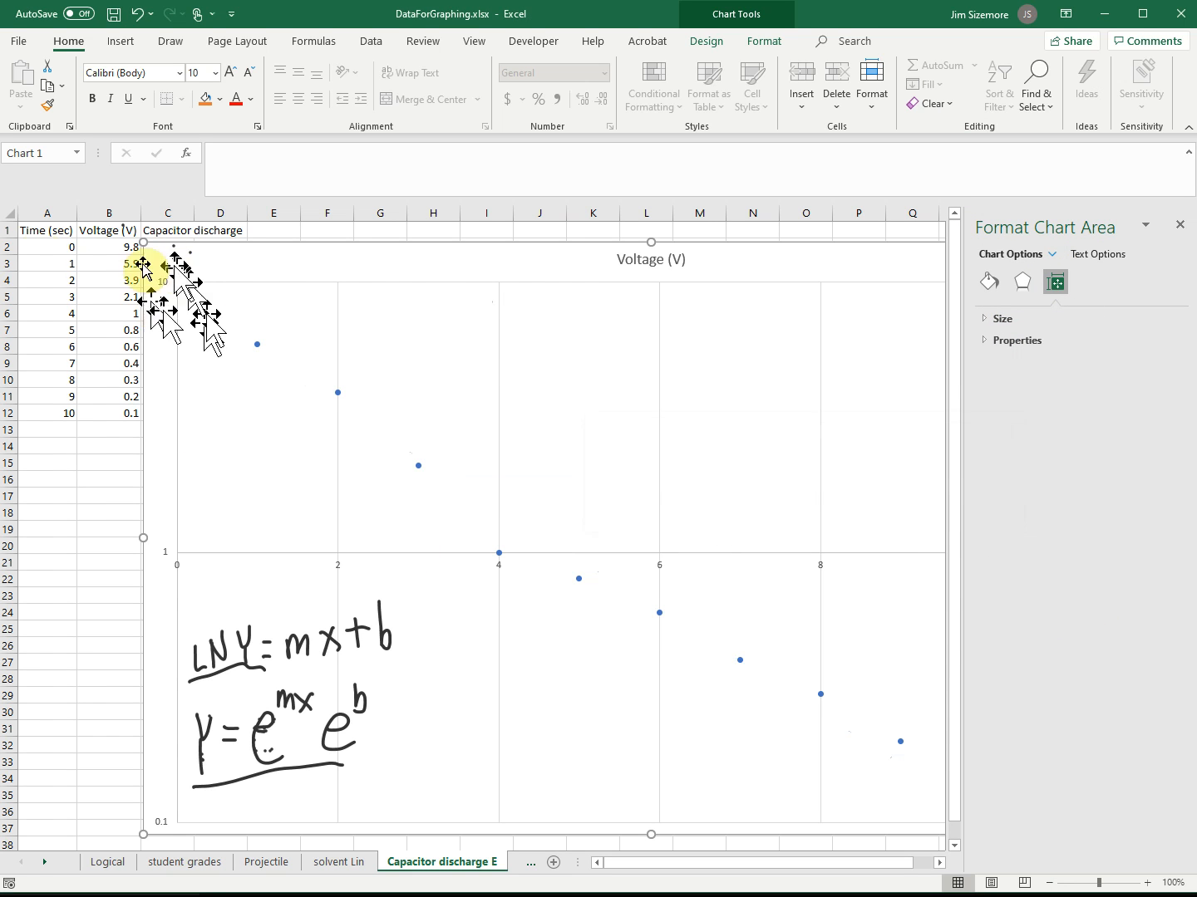
click(44, 244)
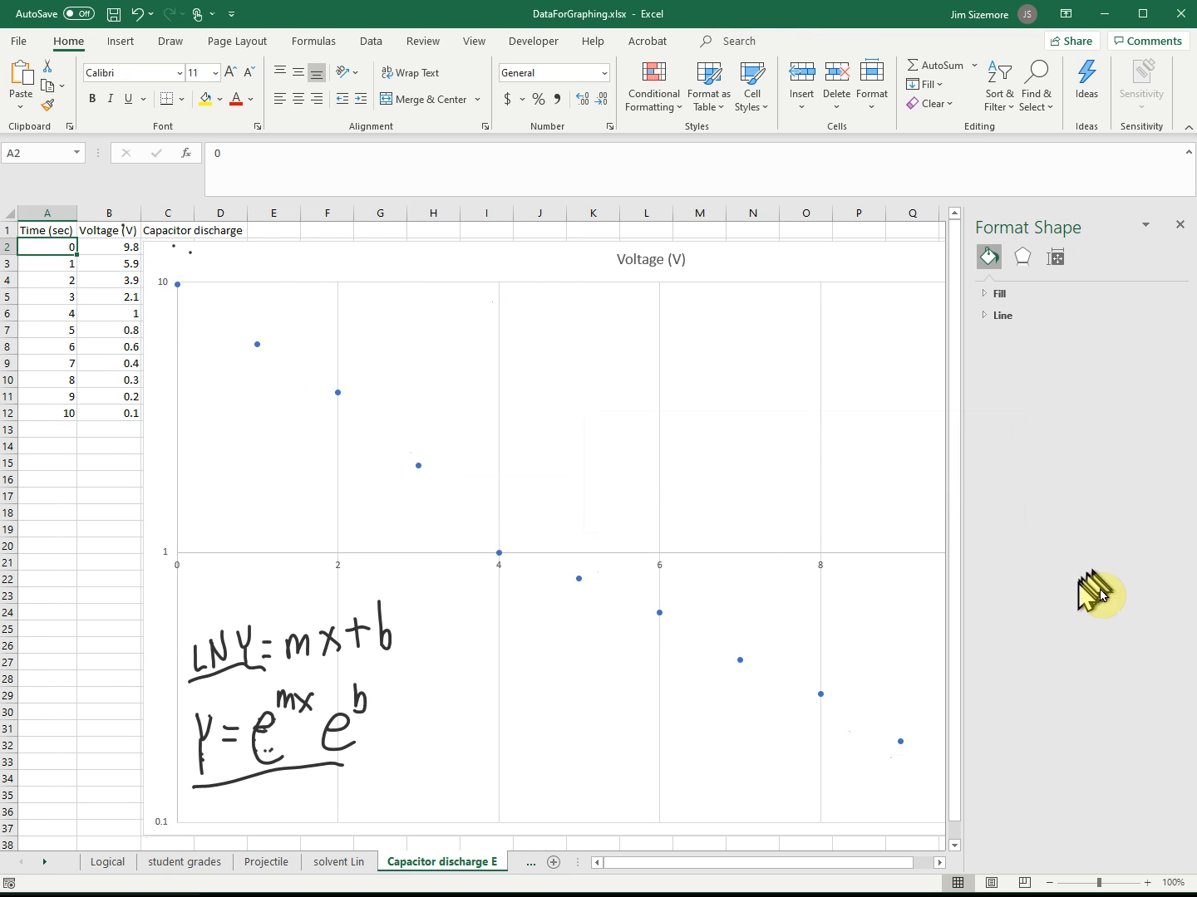
key(ctrl+z)
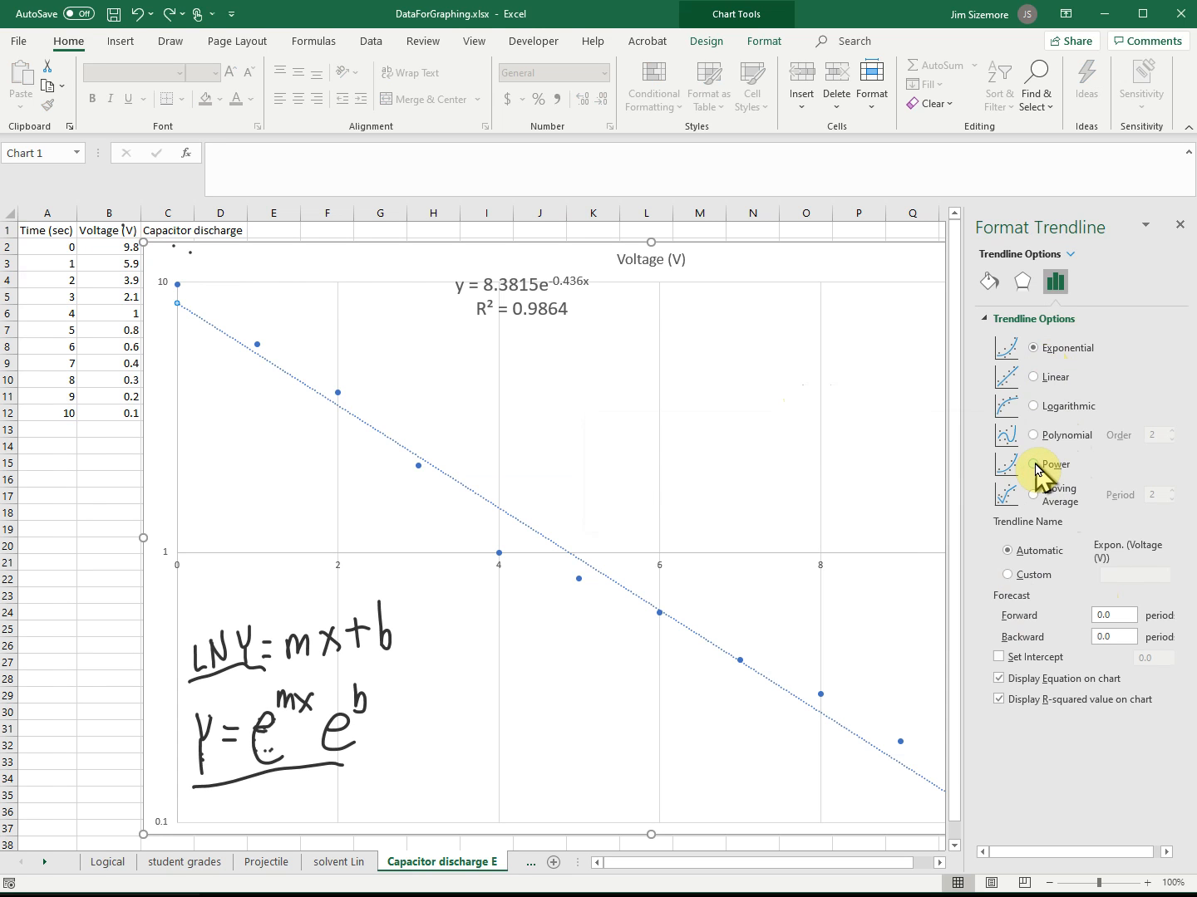
click(1034, 463)
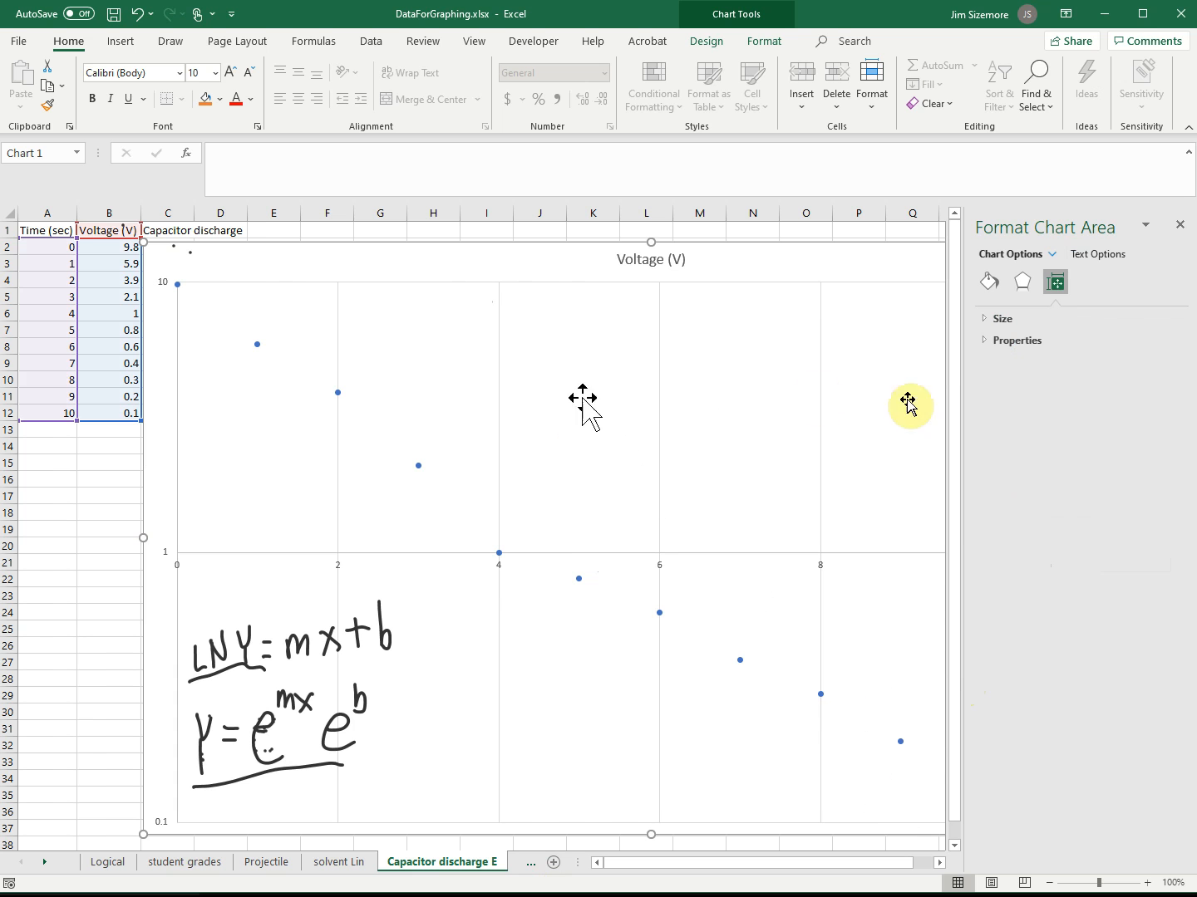
key(ctrl+z)
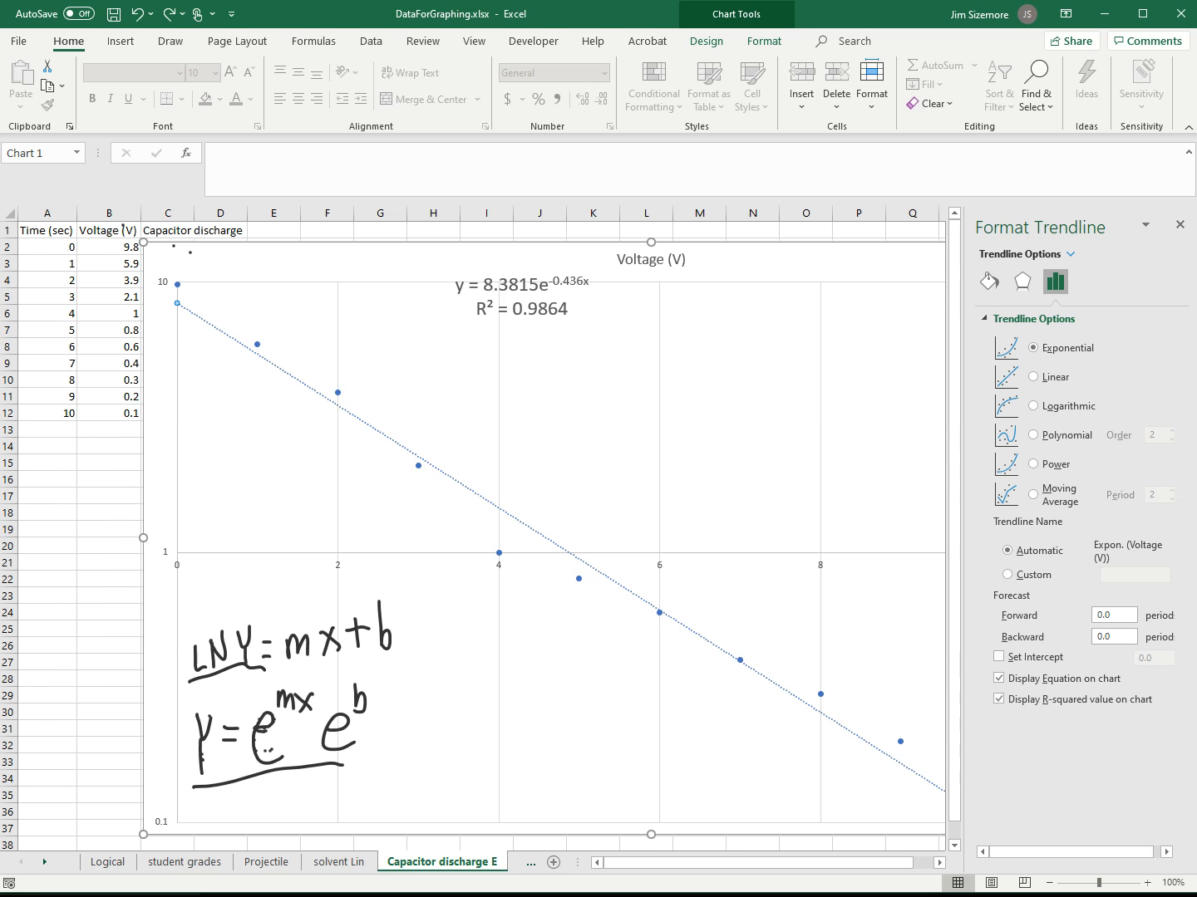
Switch to the Rocket Equation Log sheet and select its Delta V chart.
key(ctrl+Page_Down)
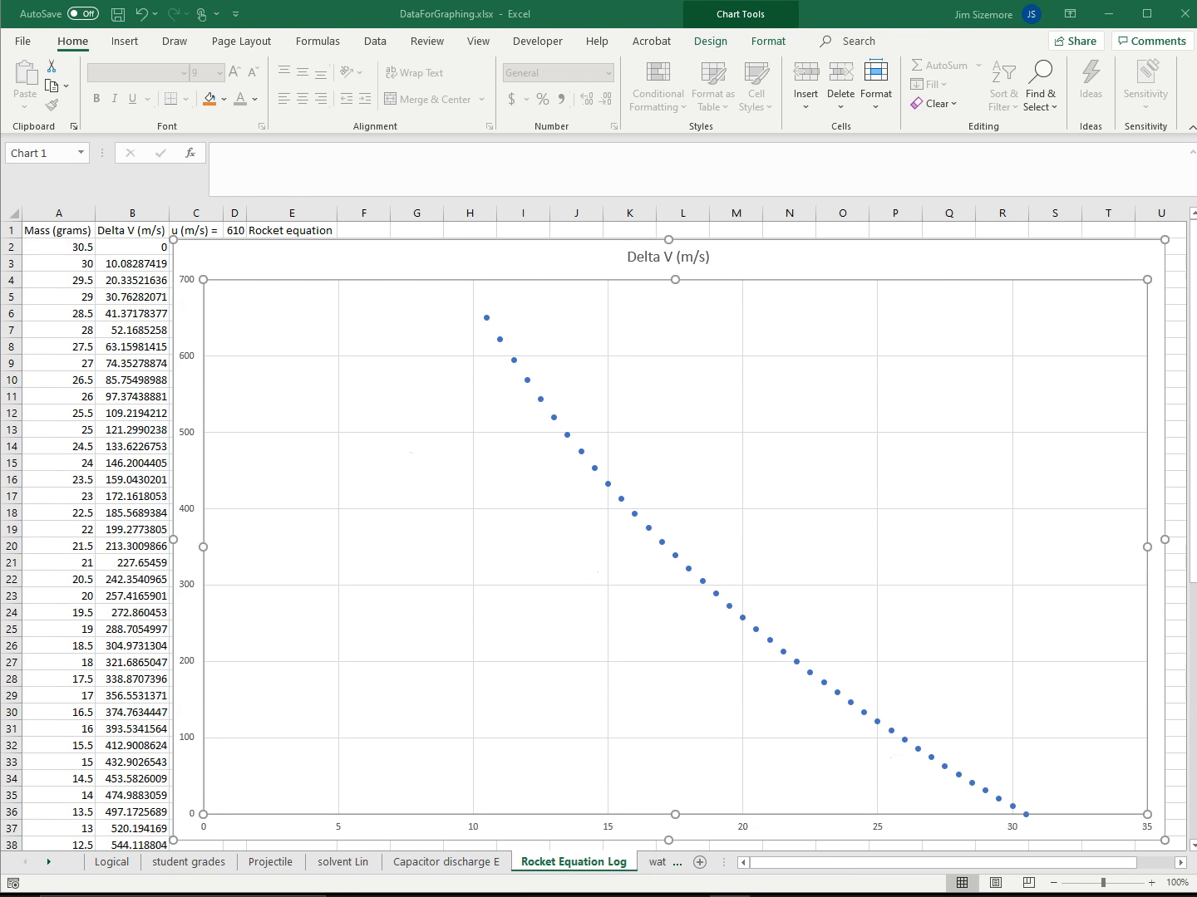
click(914, 259)
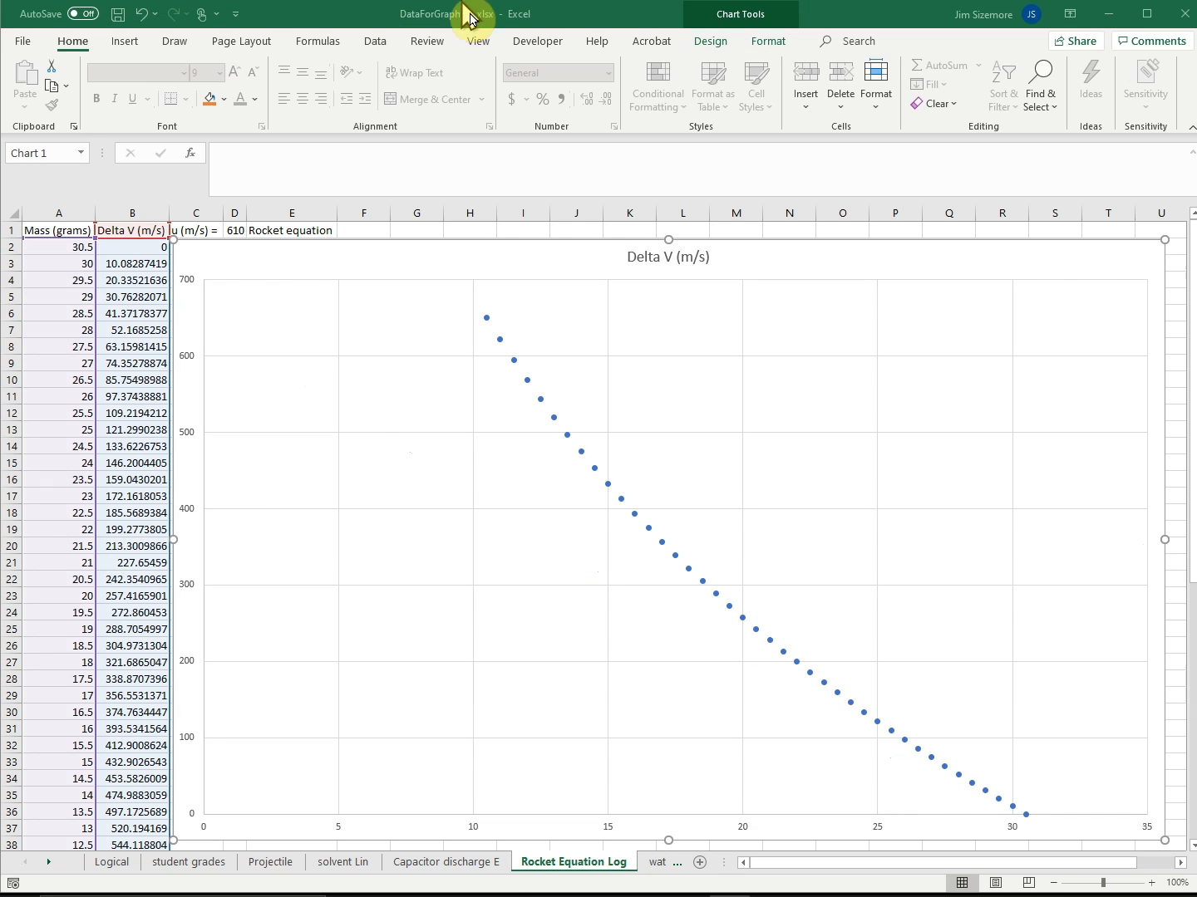
Try a base-10 logarithmic scale on the vertical axis of the Delta V chart, and undo it.
click(186, 513)
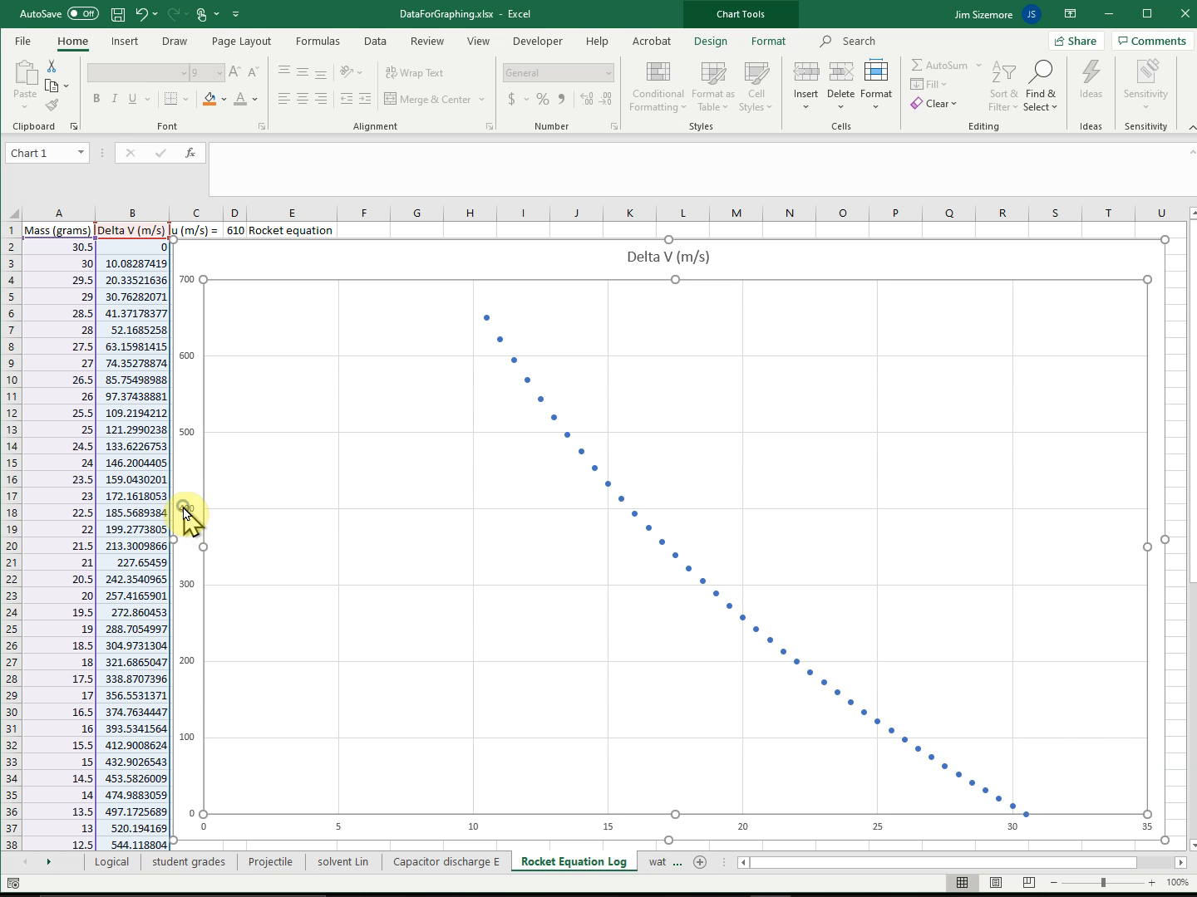
right_click(184, 516)
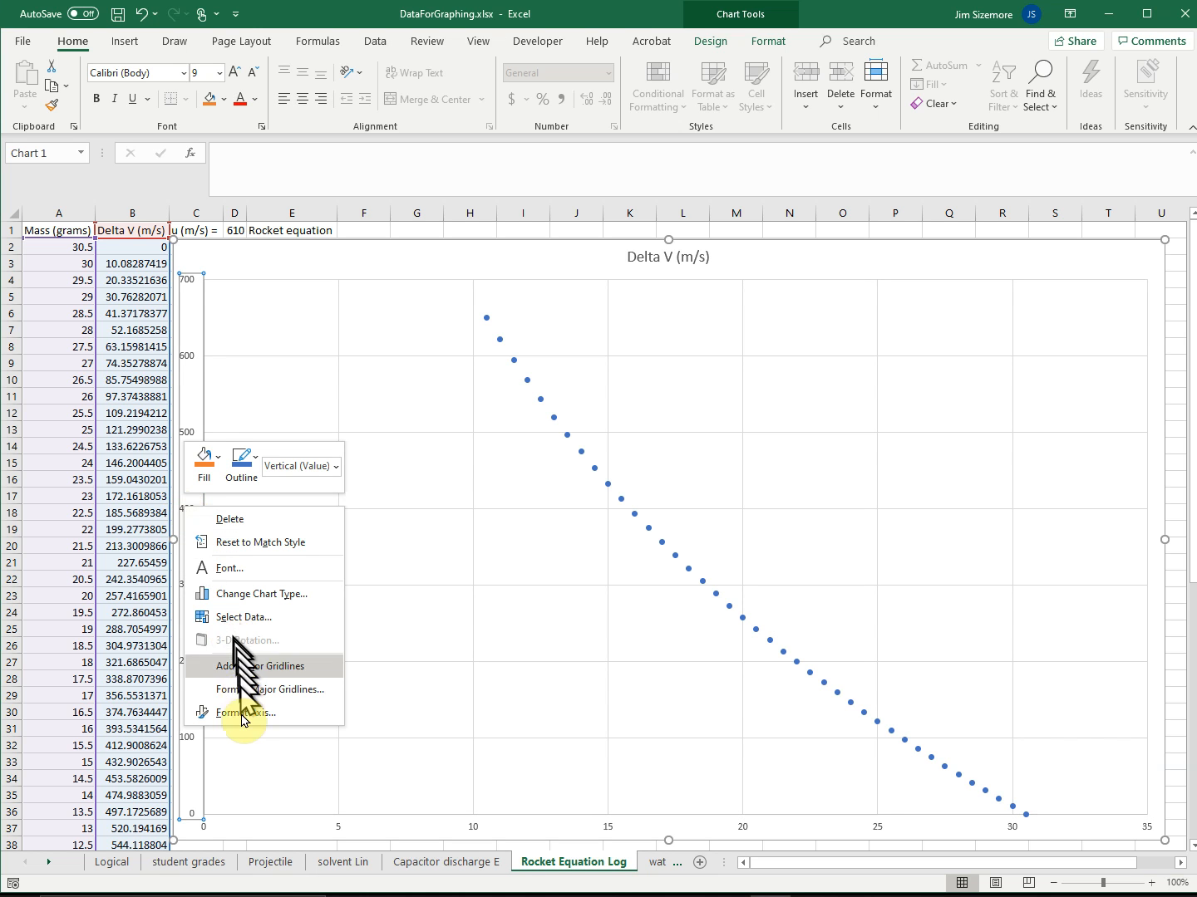
click(241, 713)
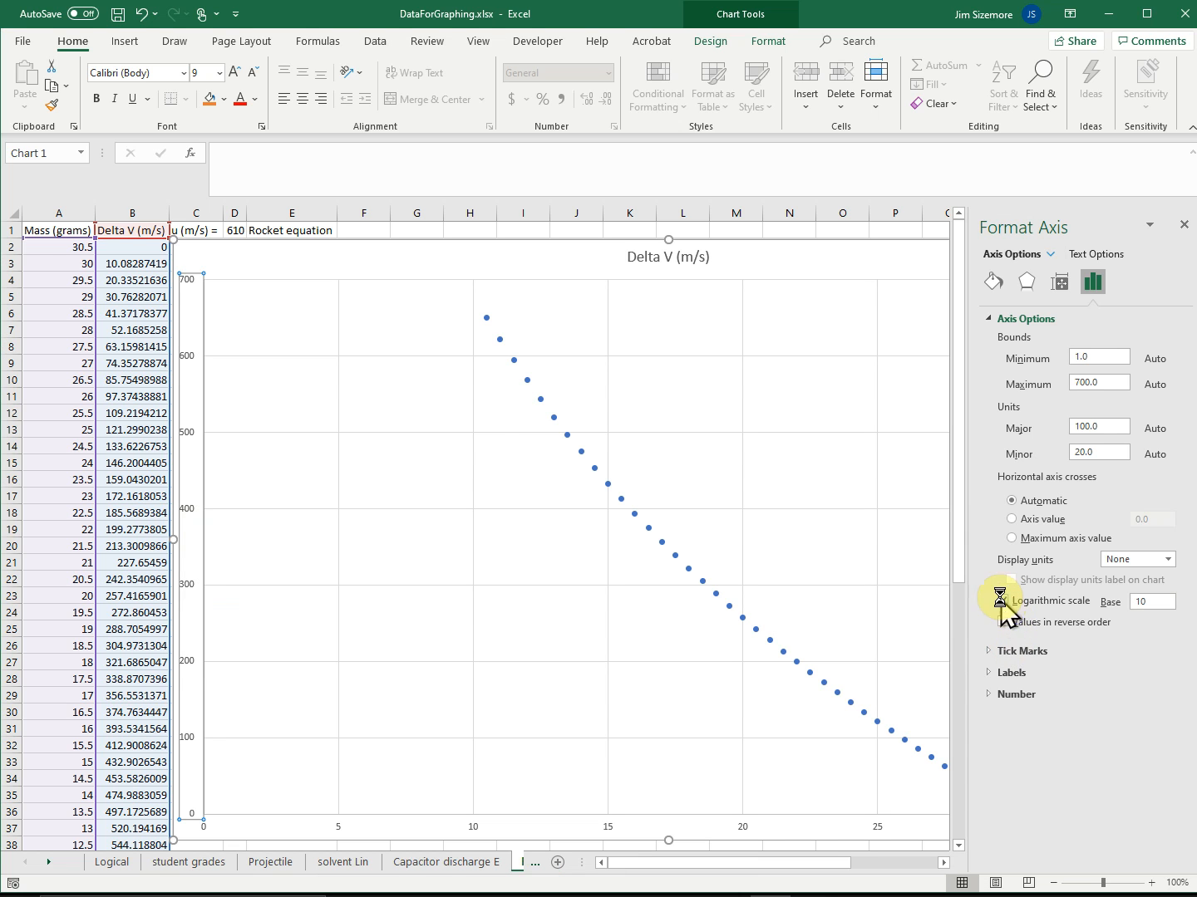
click(1001, 601)
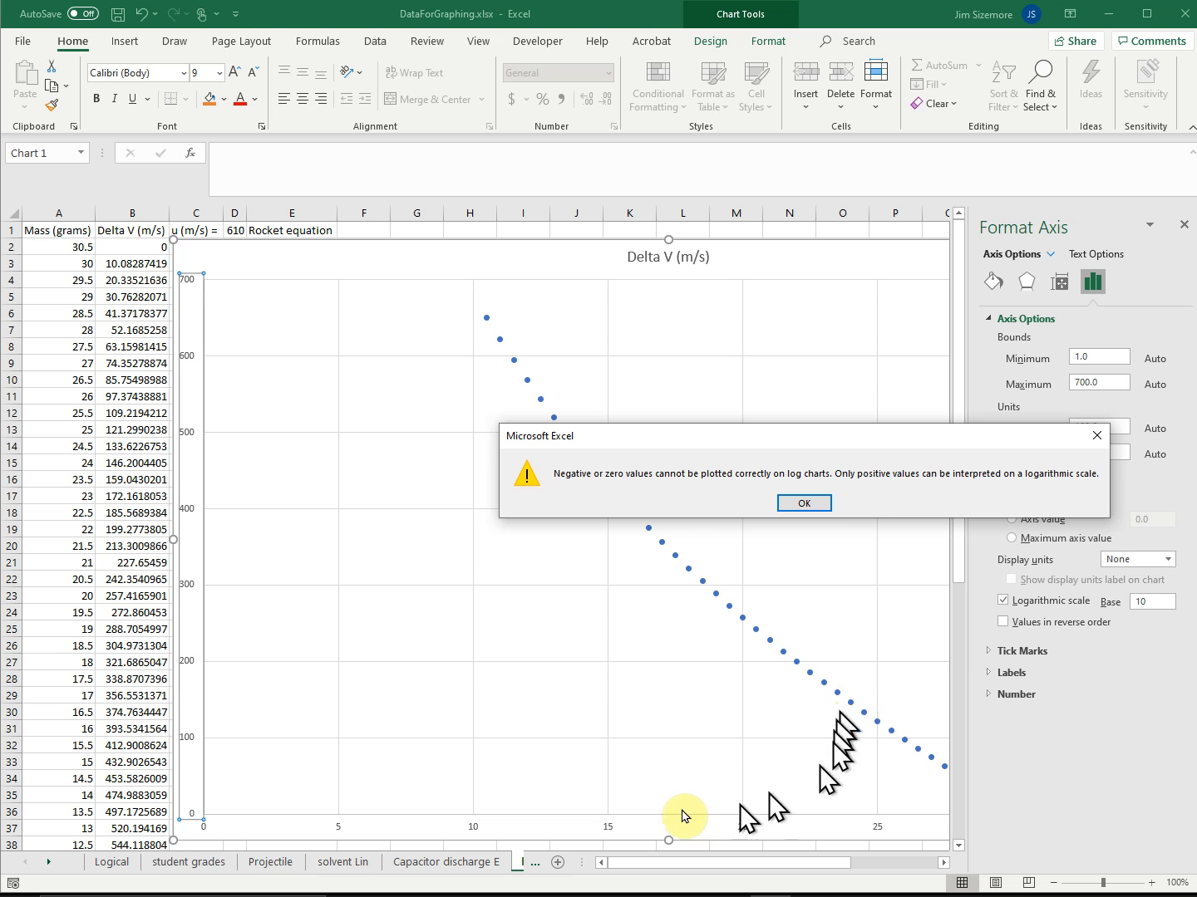
click(817, 501)
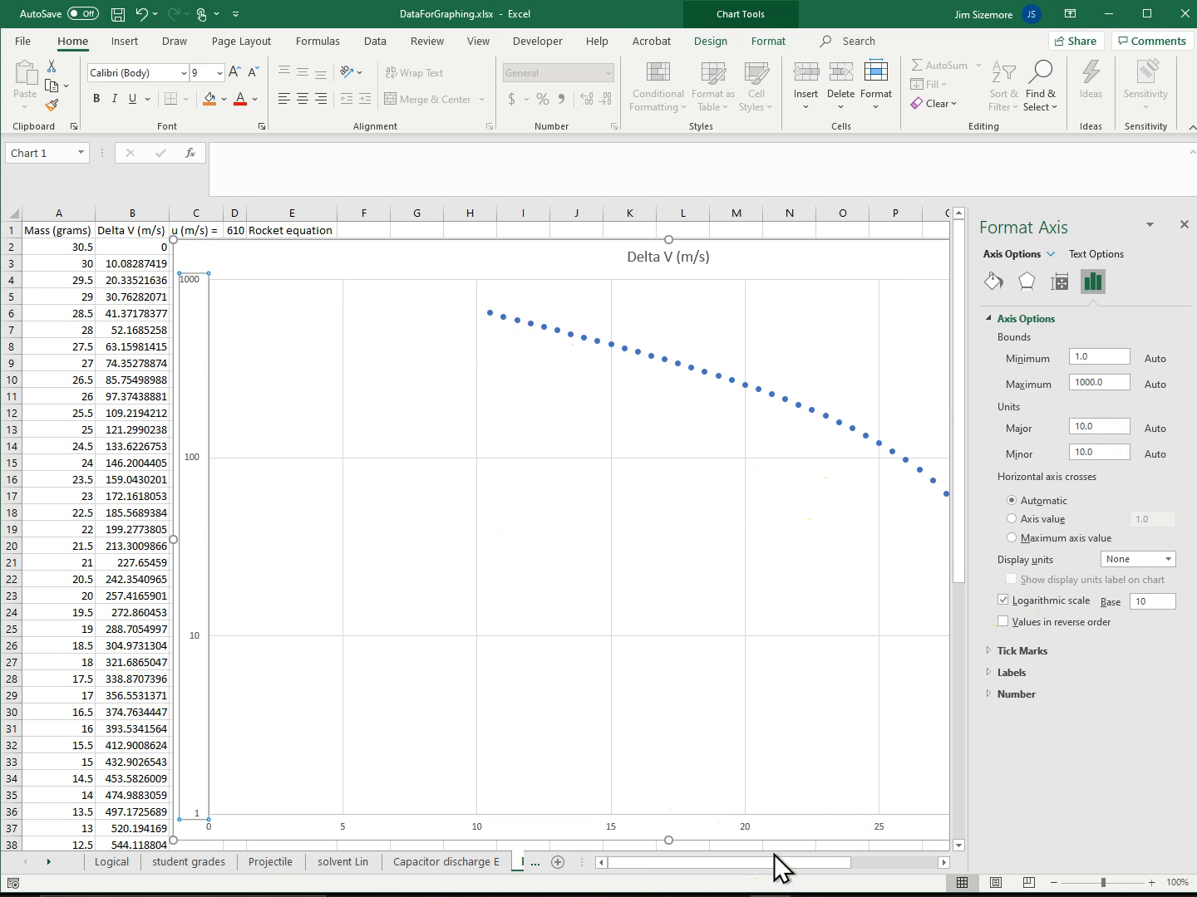
click(1185, 224)
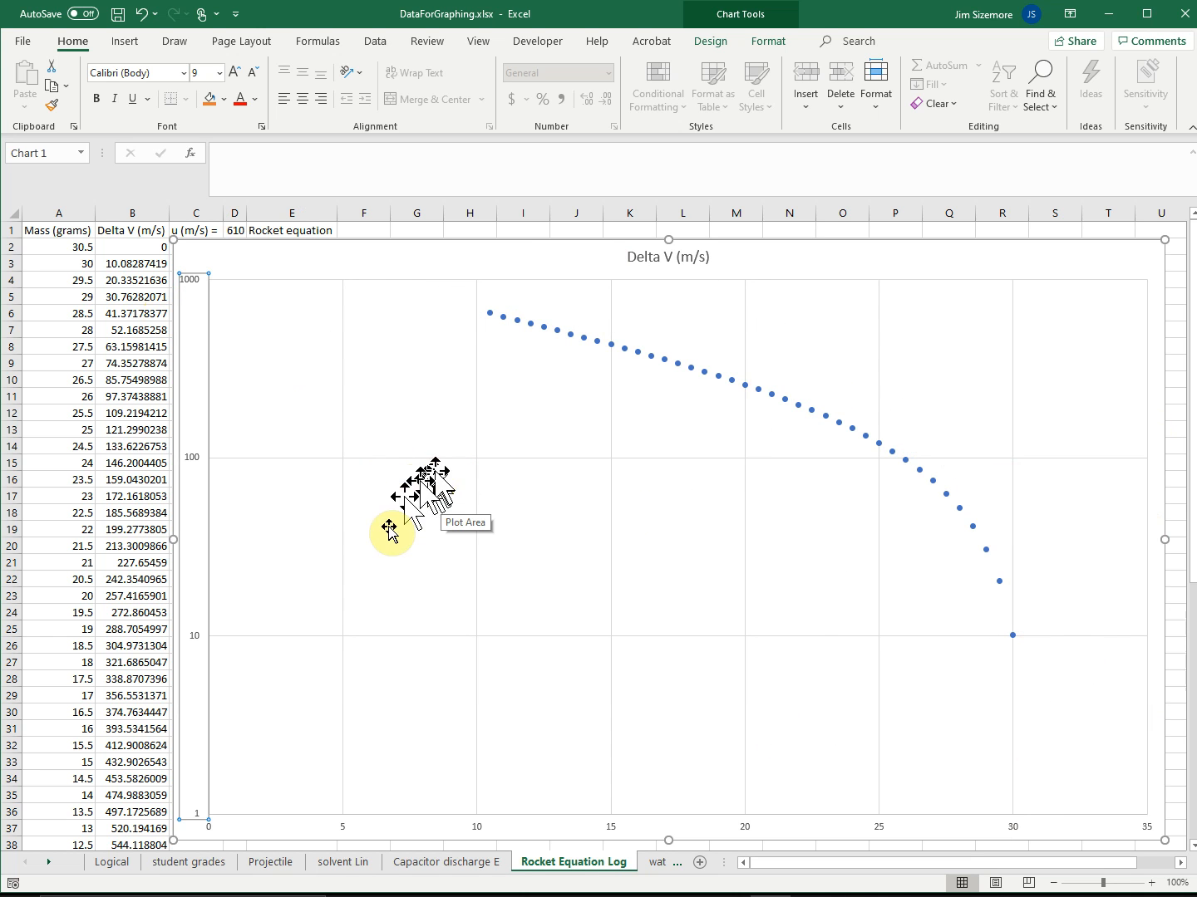
key(ctrl+z)
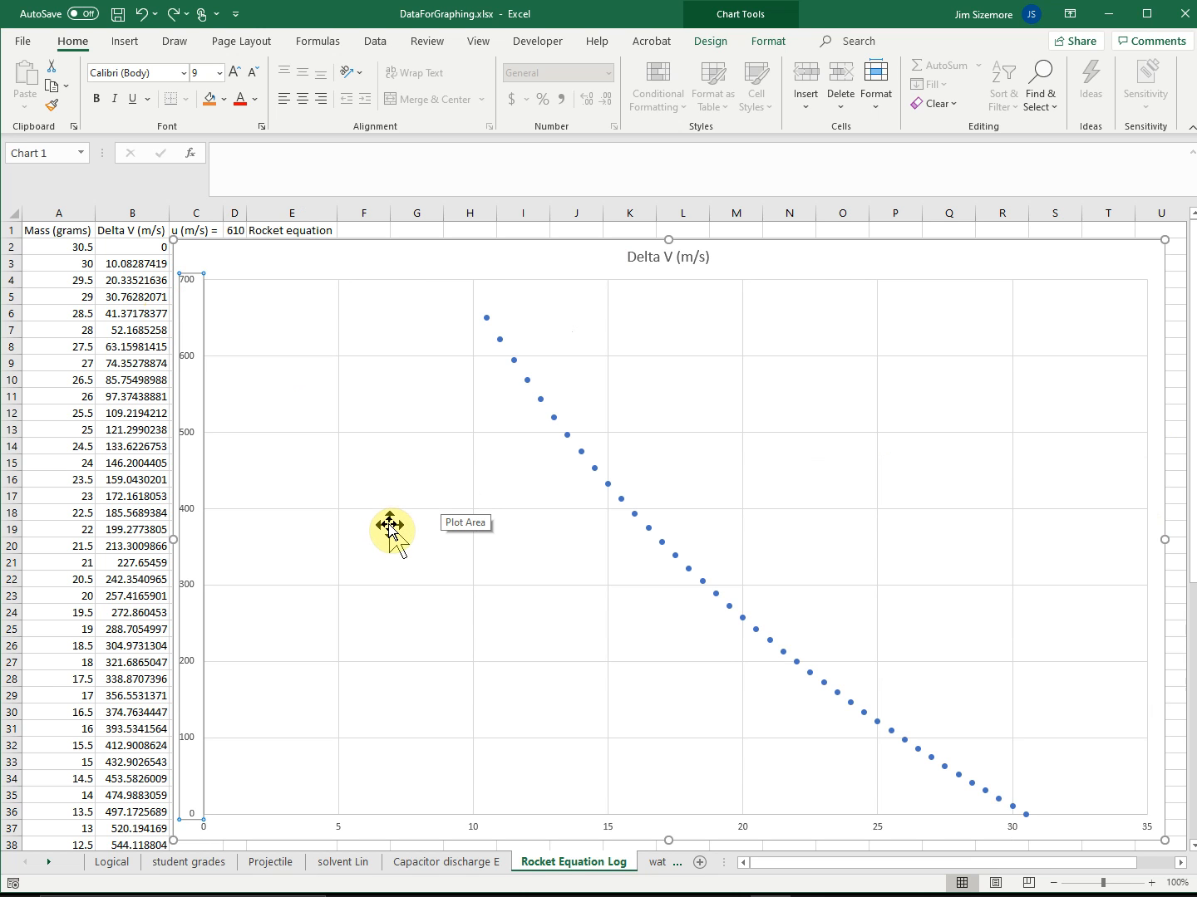
Format the horizontal axis of the Delta V chart with a base-10 logarithmic scale.
right_click(742, 830)
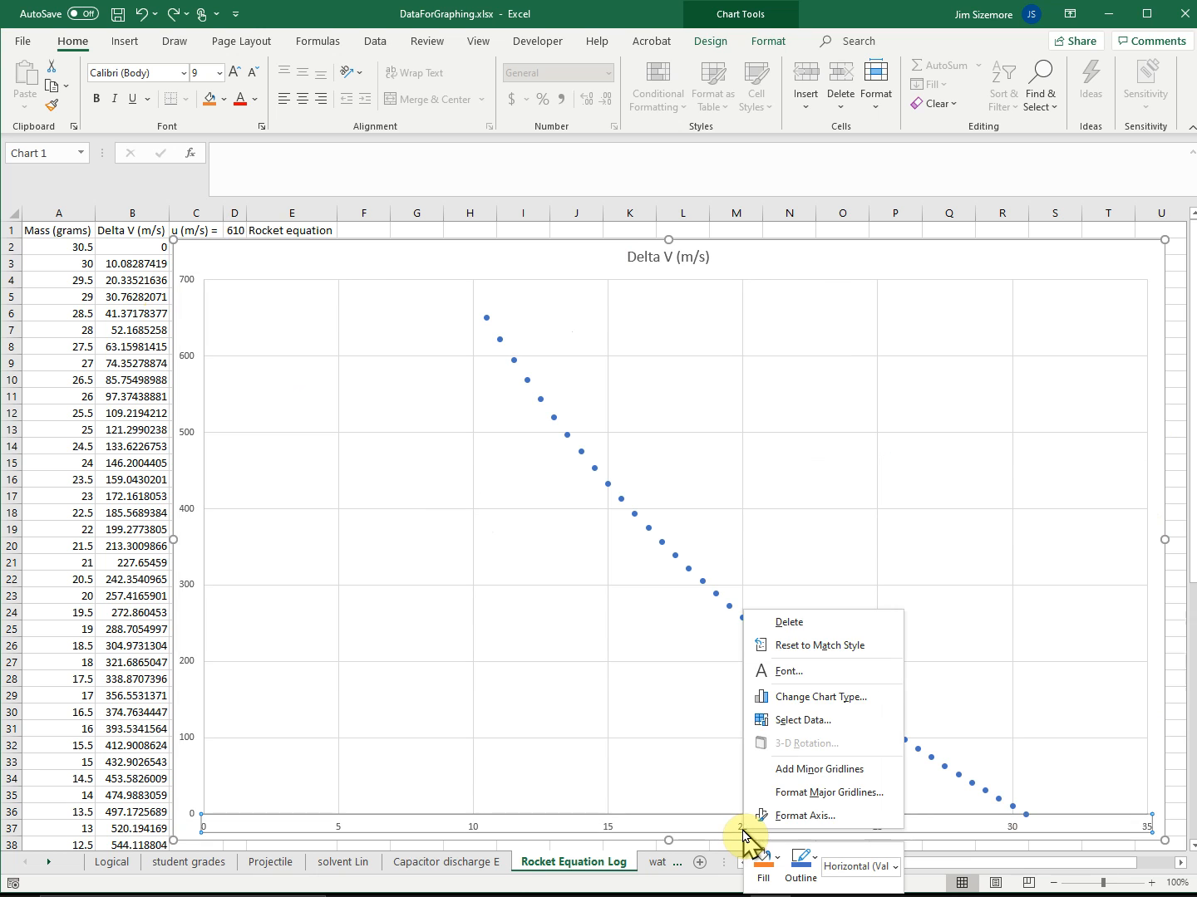
click(788, 819)
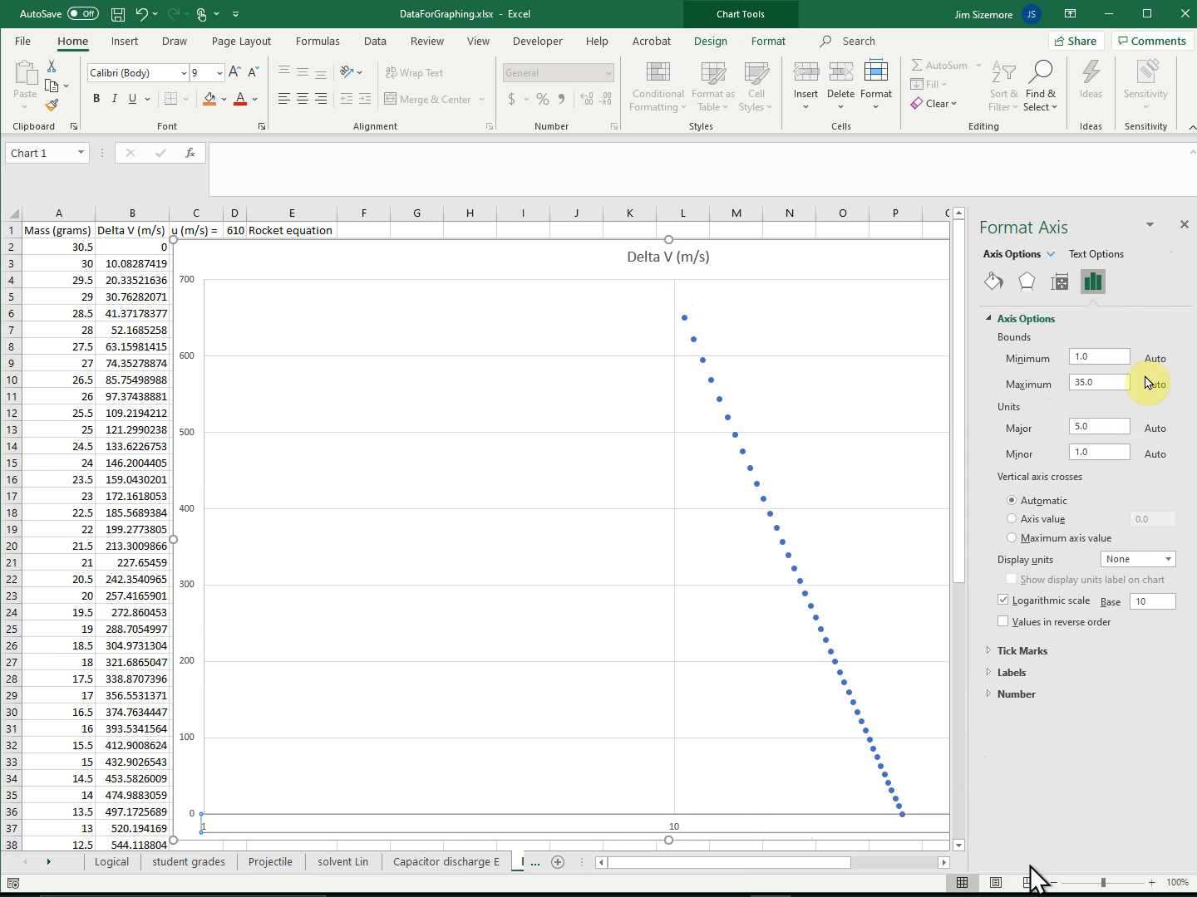
click(1184, 227)
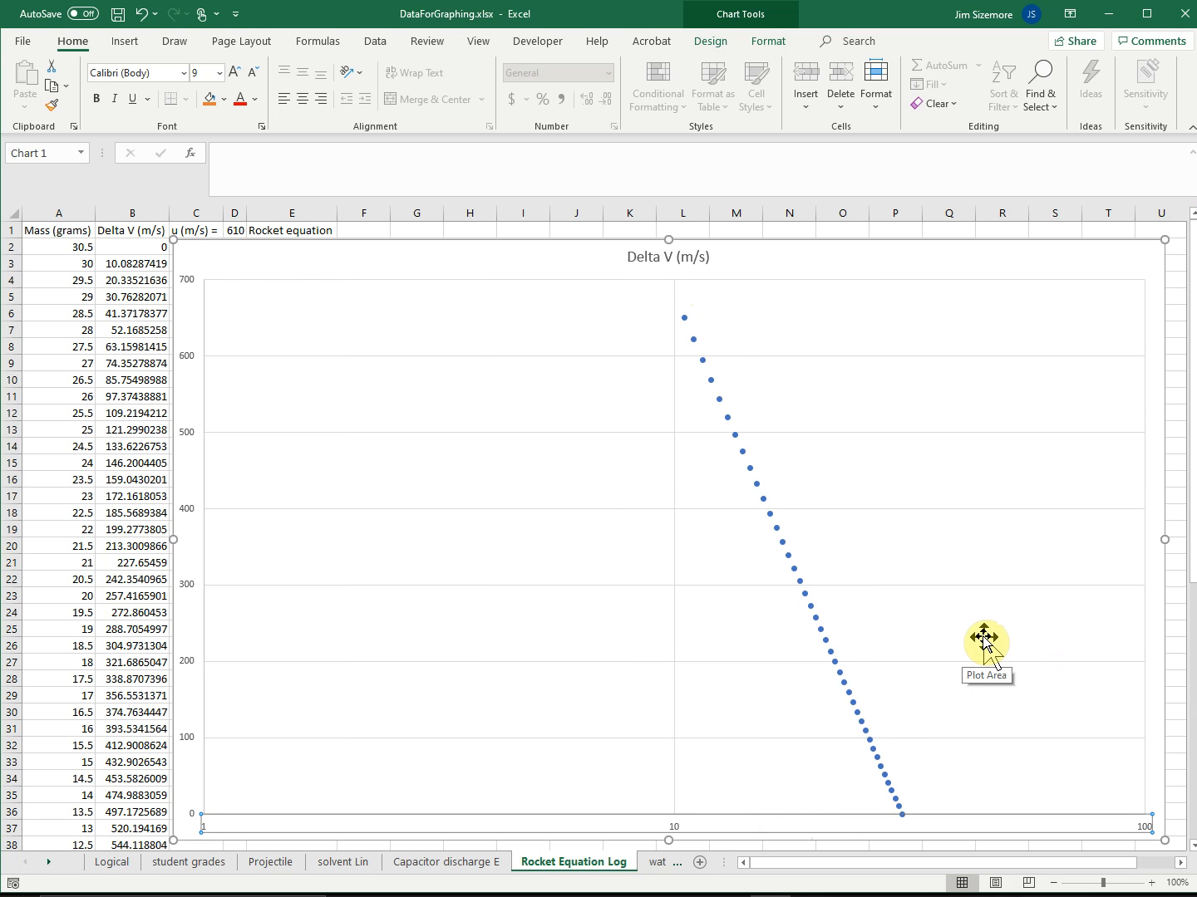
Handwrite "Y = mLNx + B" in black ink on the chart, underline "LNx" and "Y", and turn off drawing with touch.
right_click(420, 503)
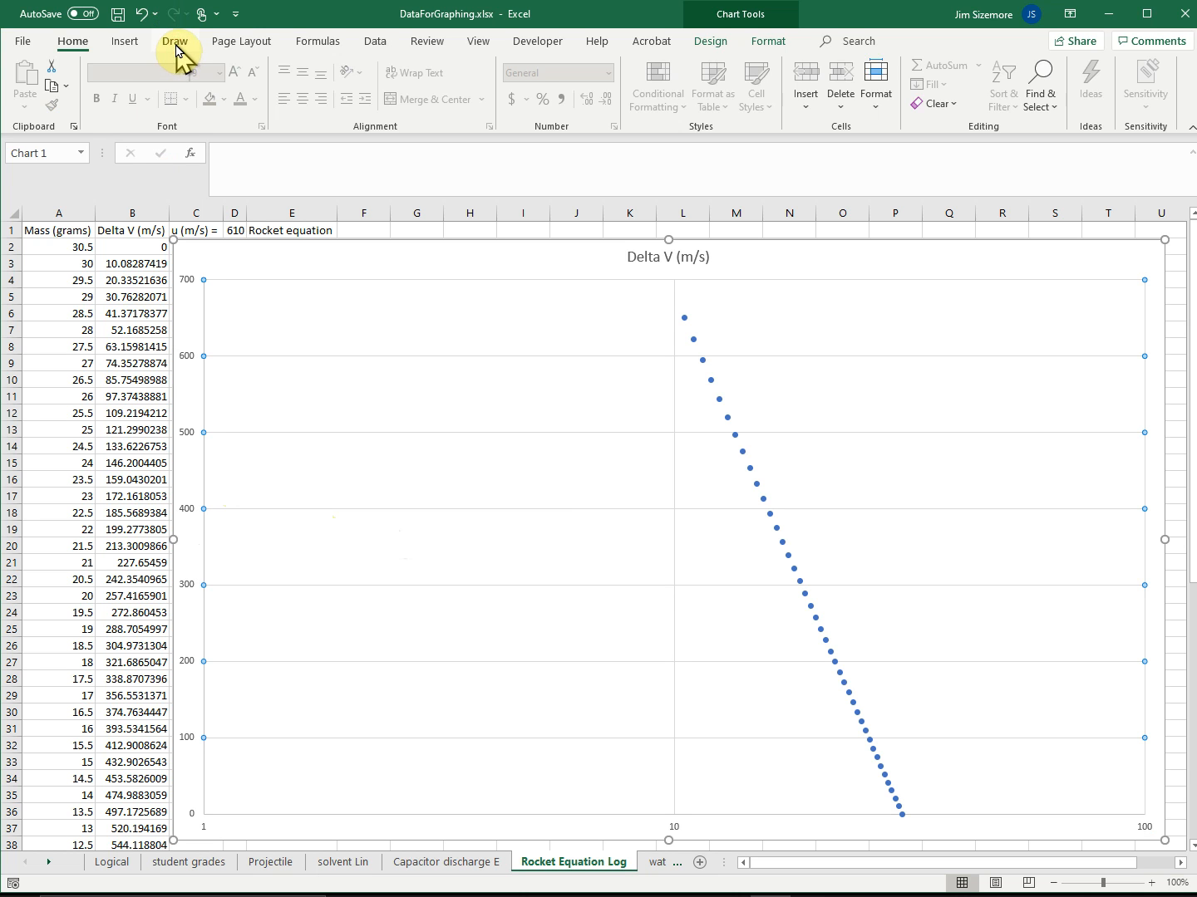
click(175, 46)
click(193, 83)
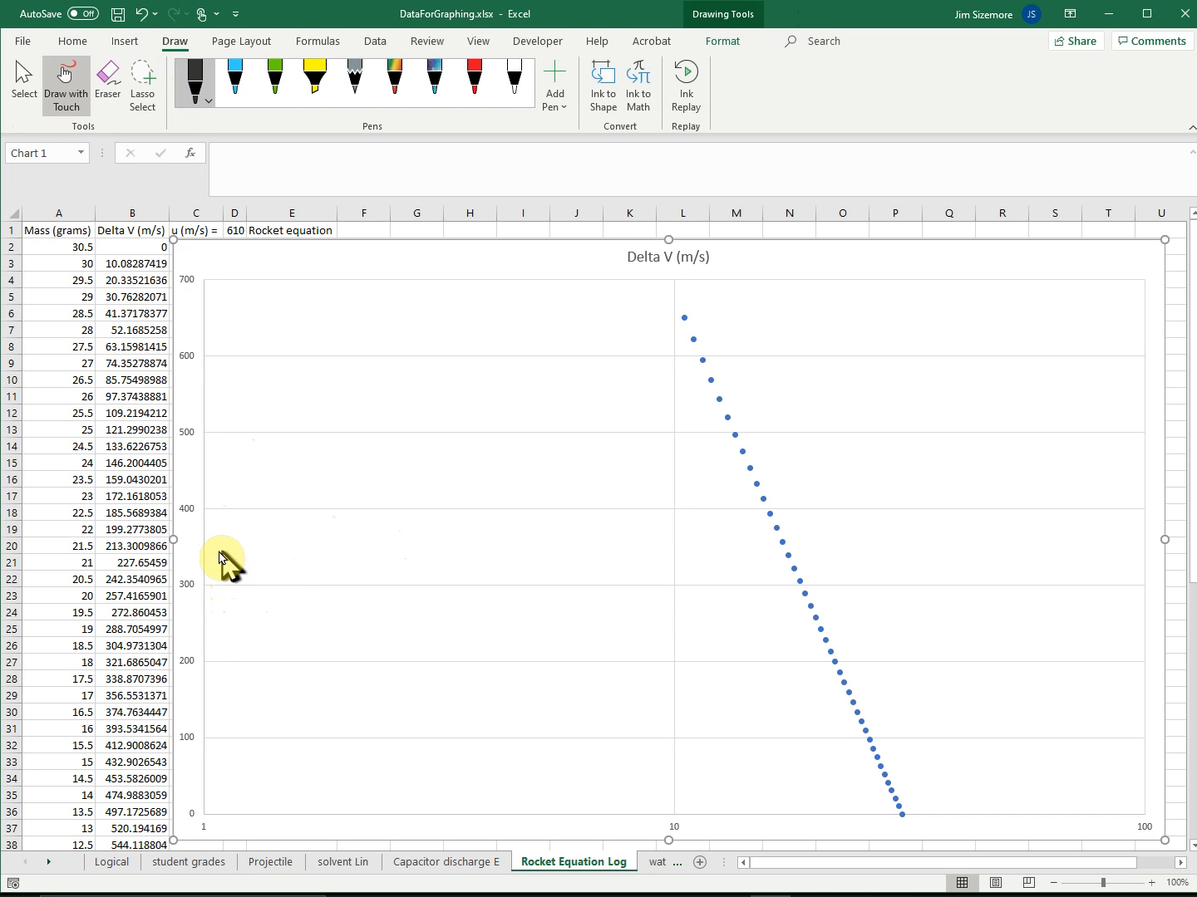
mouse_move(219, 555)
mouse_down()
mouse_move(226, 572)
mouse_move(236, 565)
mouse_move(233, 598)
mouse_move(243, 571)
mouse_move(300, 573)
mouse_move(309, 587)
mouse_move(362, 579)
mouse_up()
mouse_move(362, 557)
mouse_down()
mouse_move(348, 580)
mouse_move(401, 566)
mouse_move(427, 587)
mouse_move(409, 587)
mouse_up()
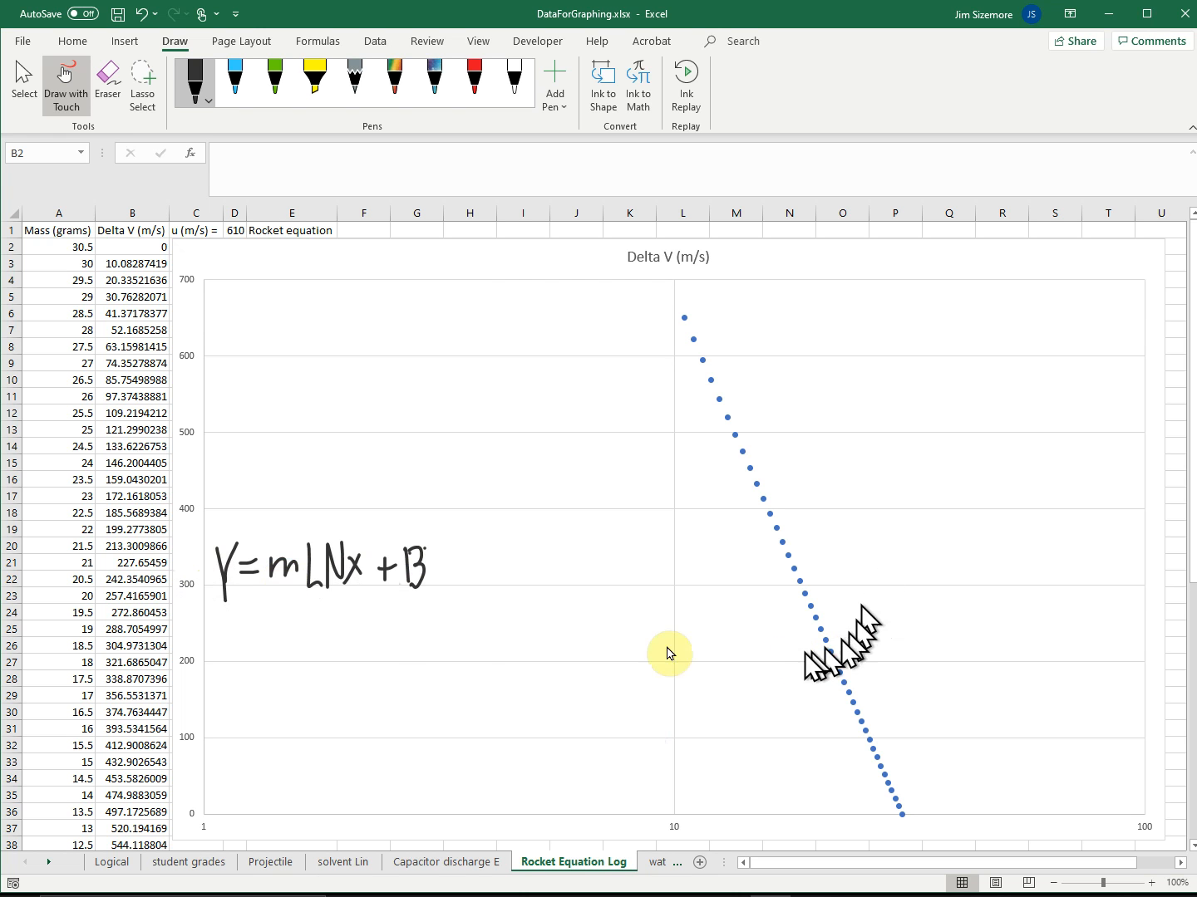
drag(307, 595, 363, 593)
drag(216, 613, 238, 610)
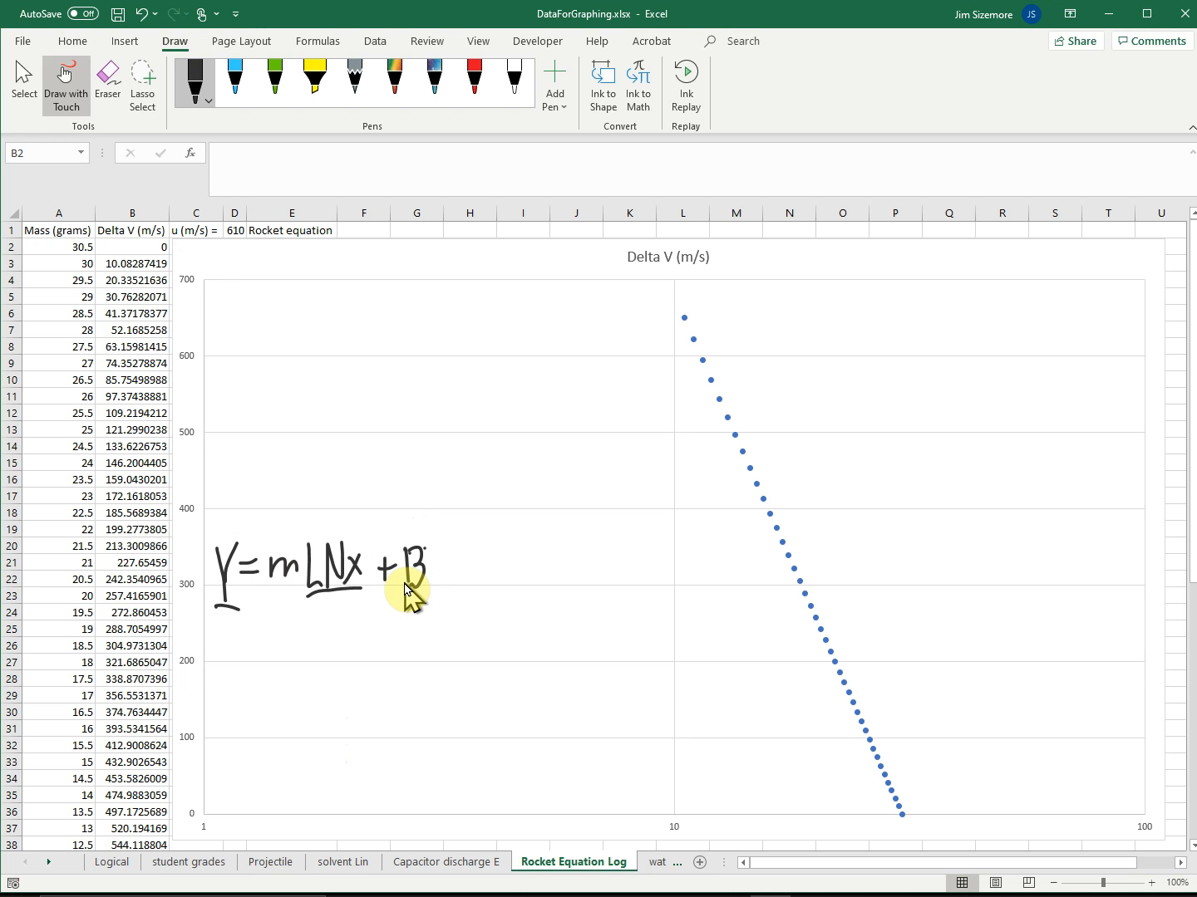
click(67, 87)
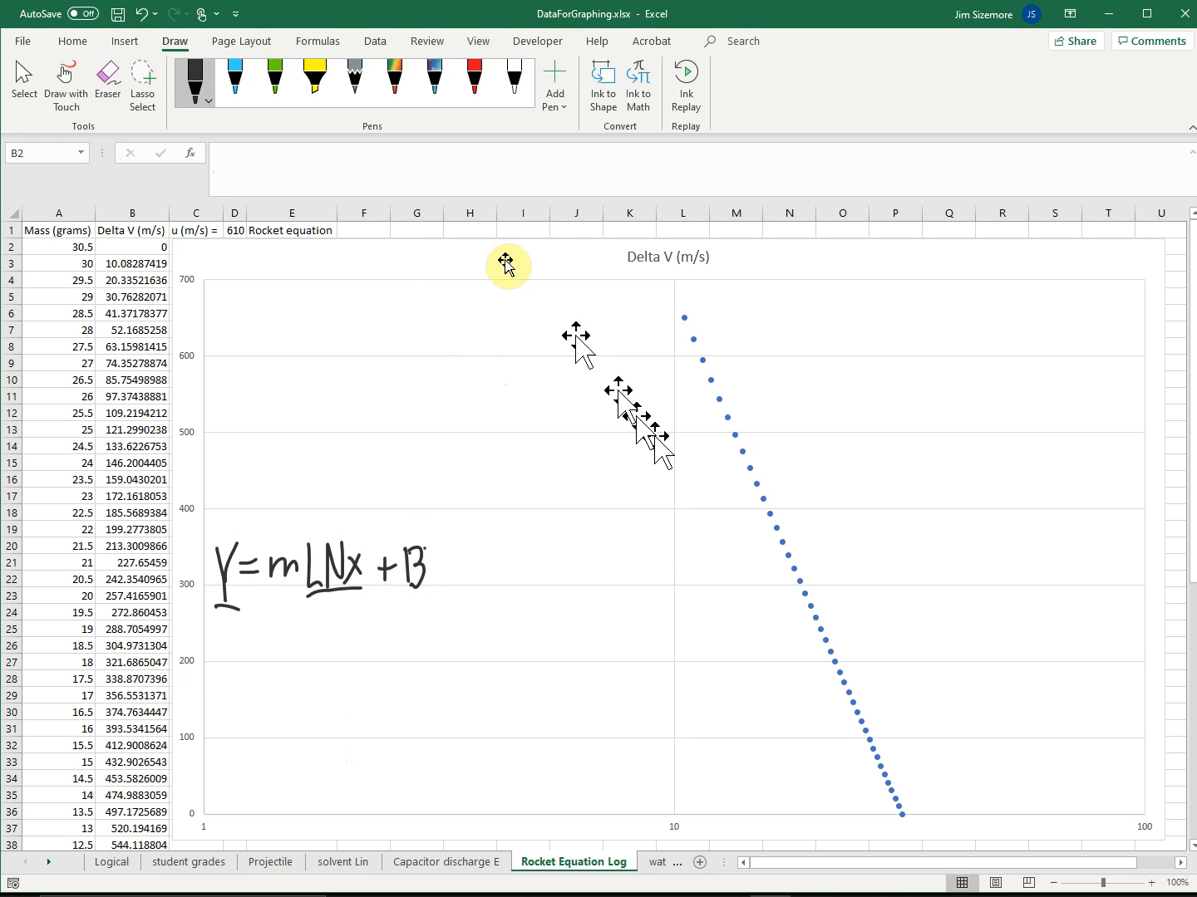
Add a logarithmic trendline to the Delta V data, displaying its equation and R-squared value on the chart.
click(392, 251)
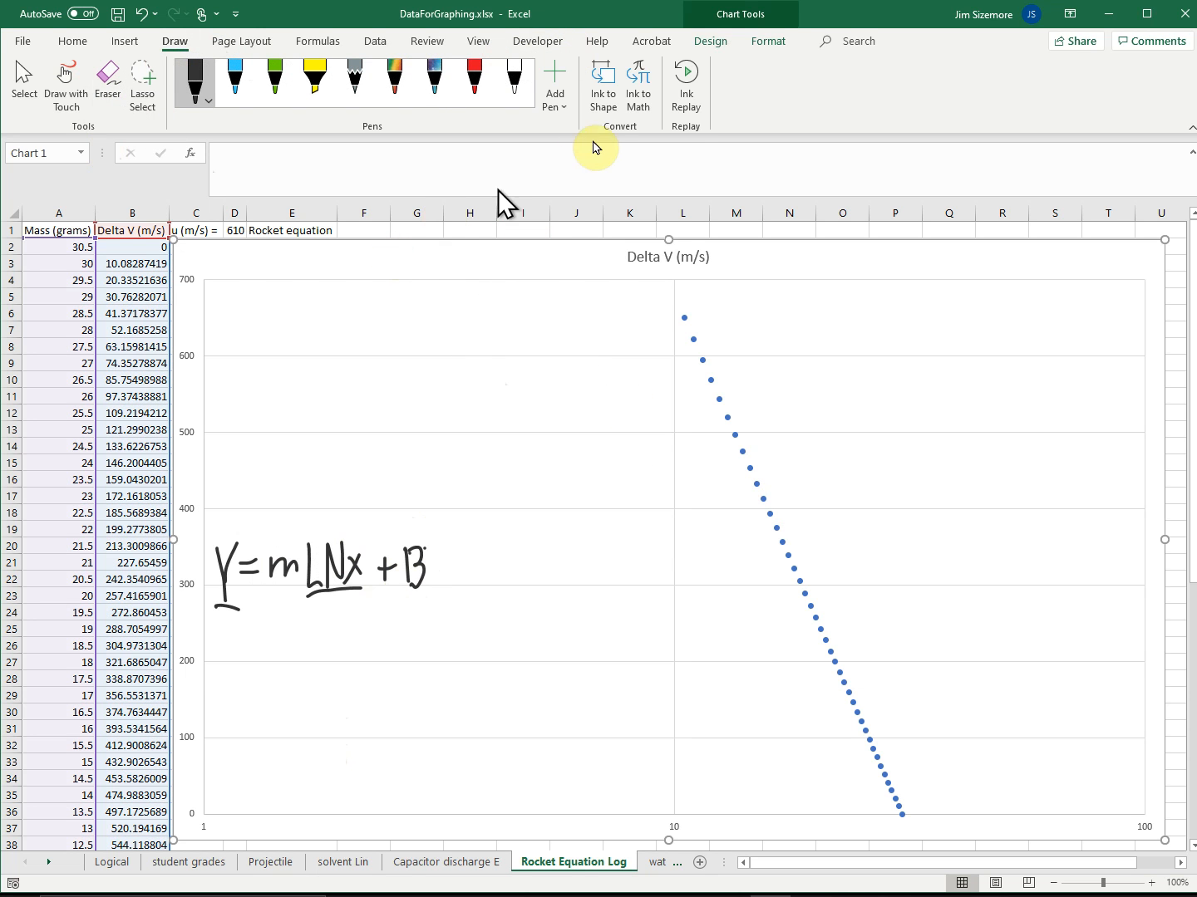
click(717, 46)
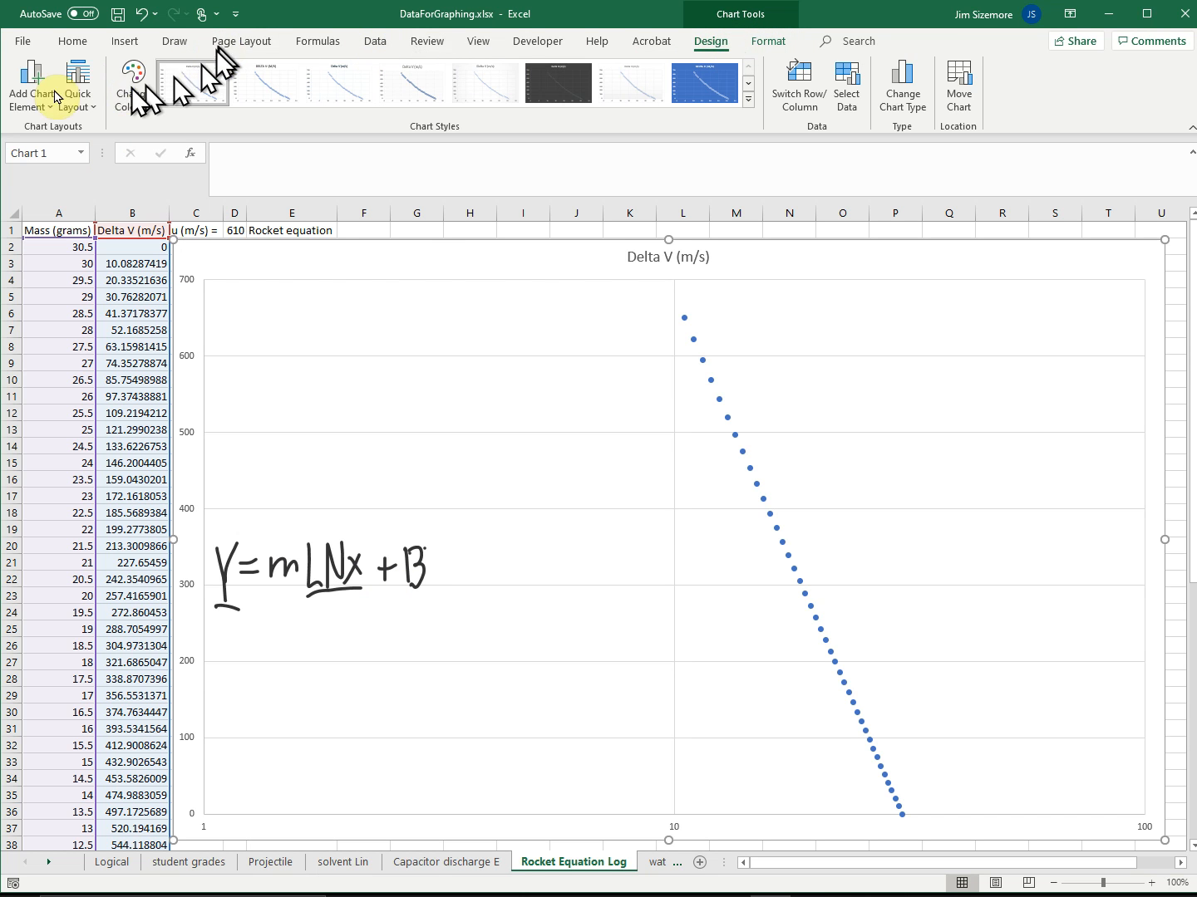
click(30, 103)
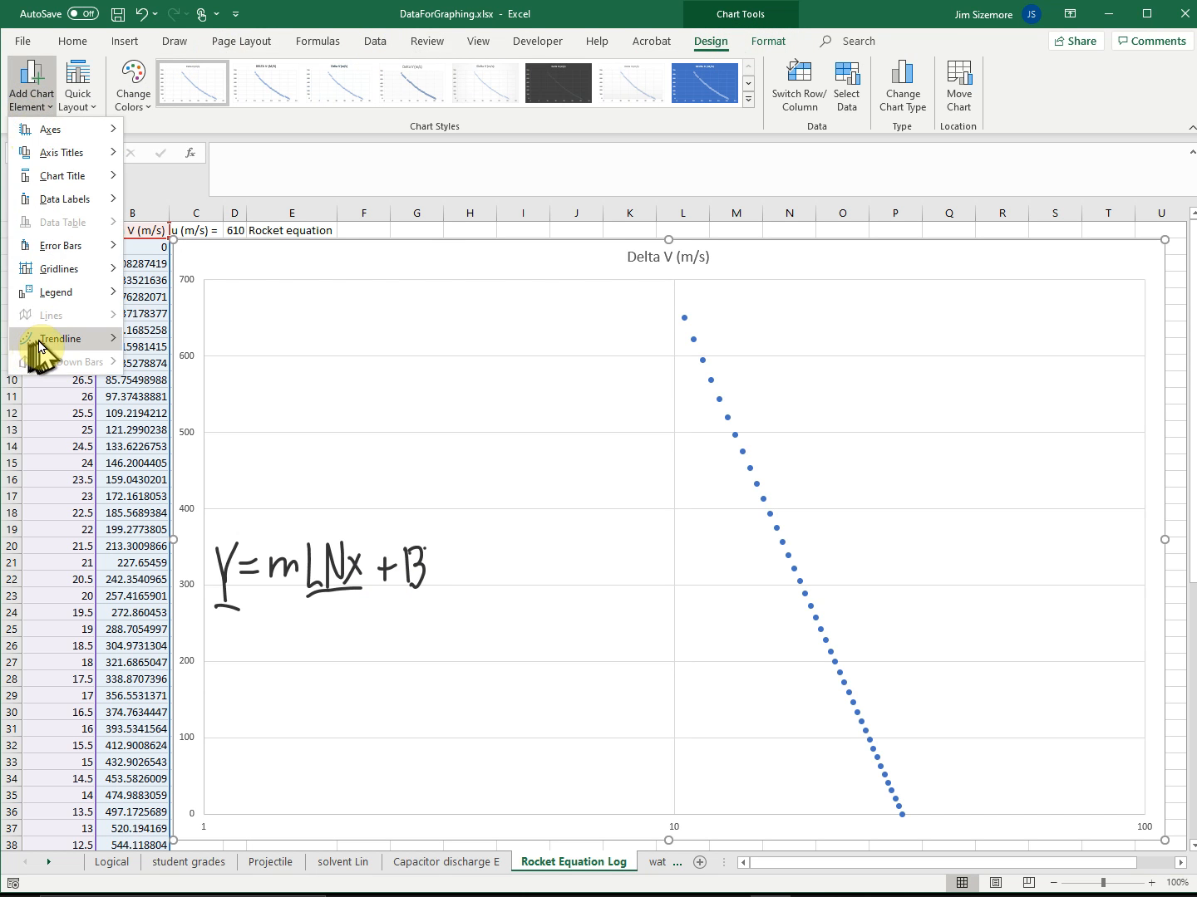
mouse_move(37, 343)
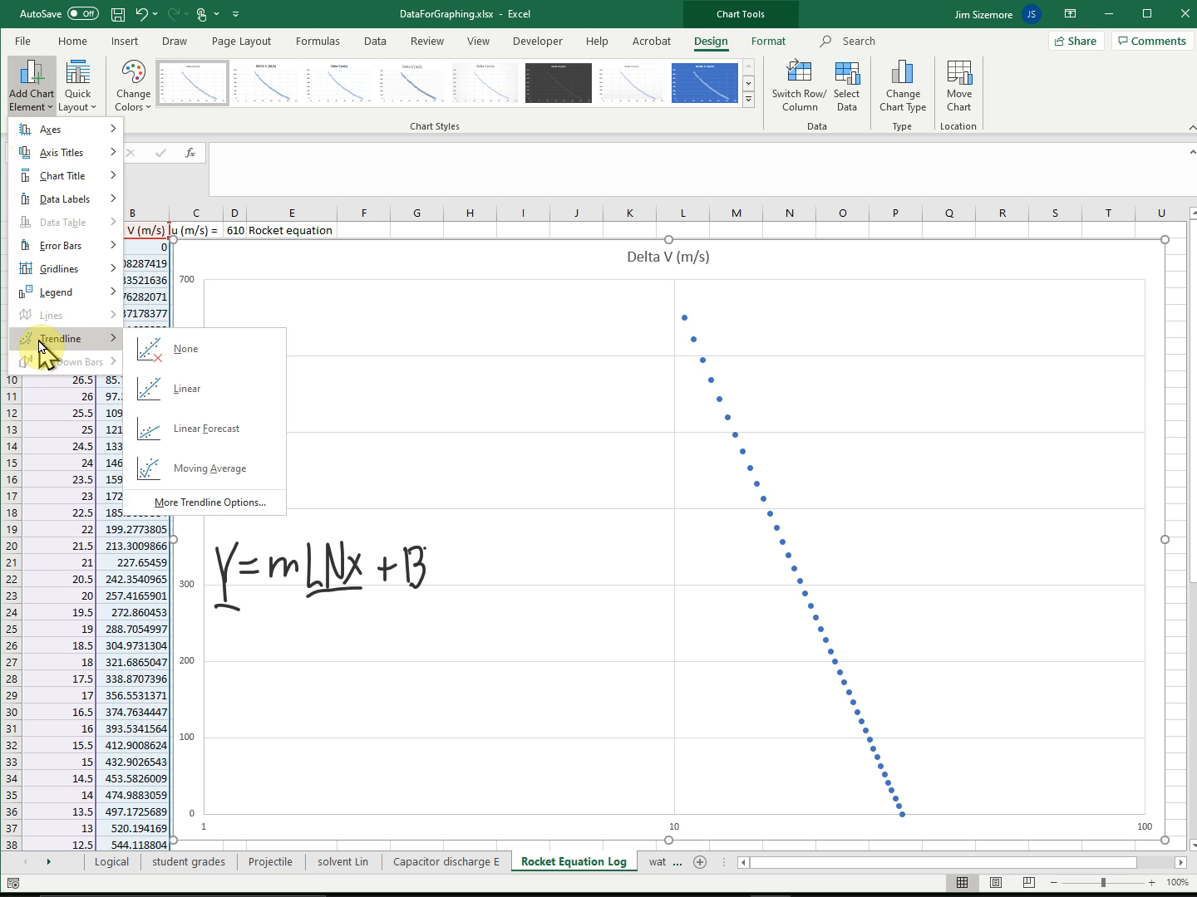
click(220, 505)
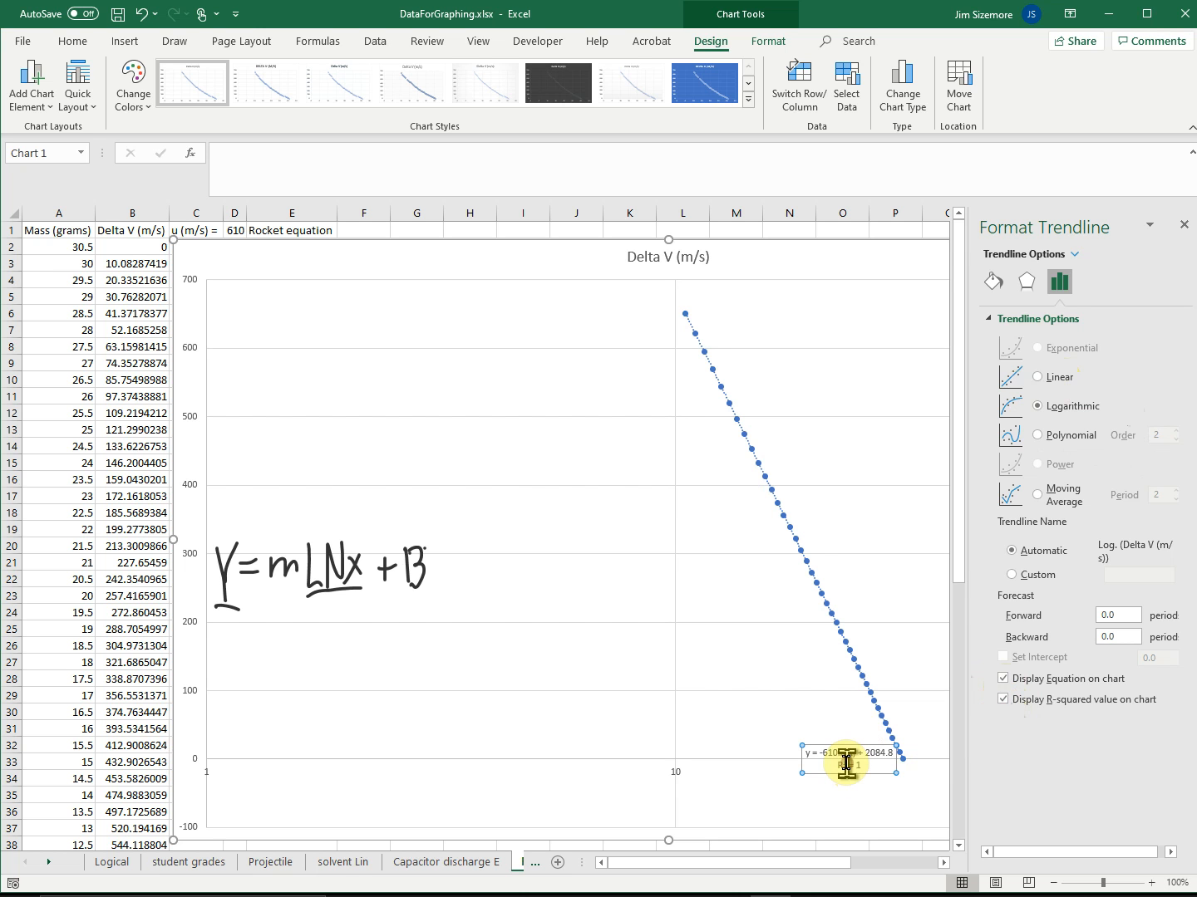
Place the trendline label in the upper-left area of the Delta V chart and set its font size to 18.
click(843, 757)
drag(835, 744, 257, 293)
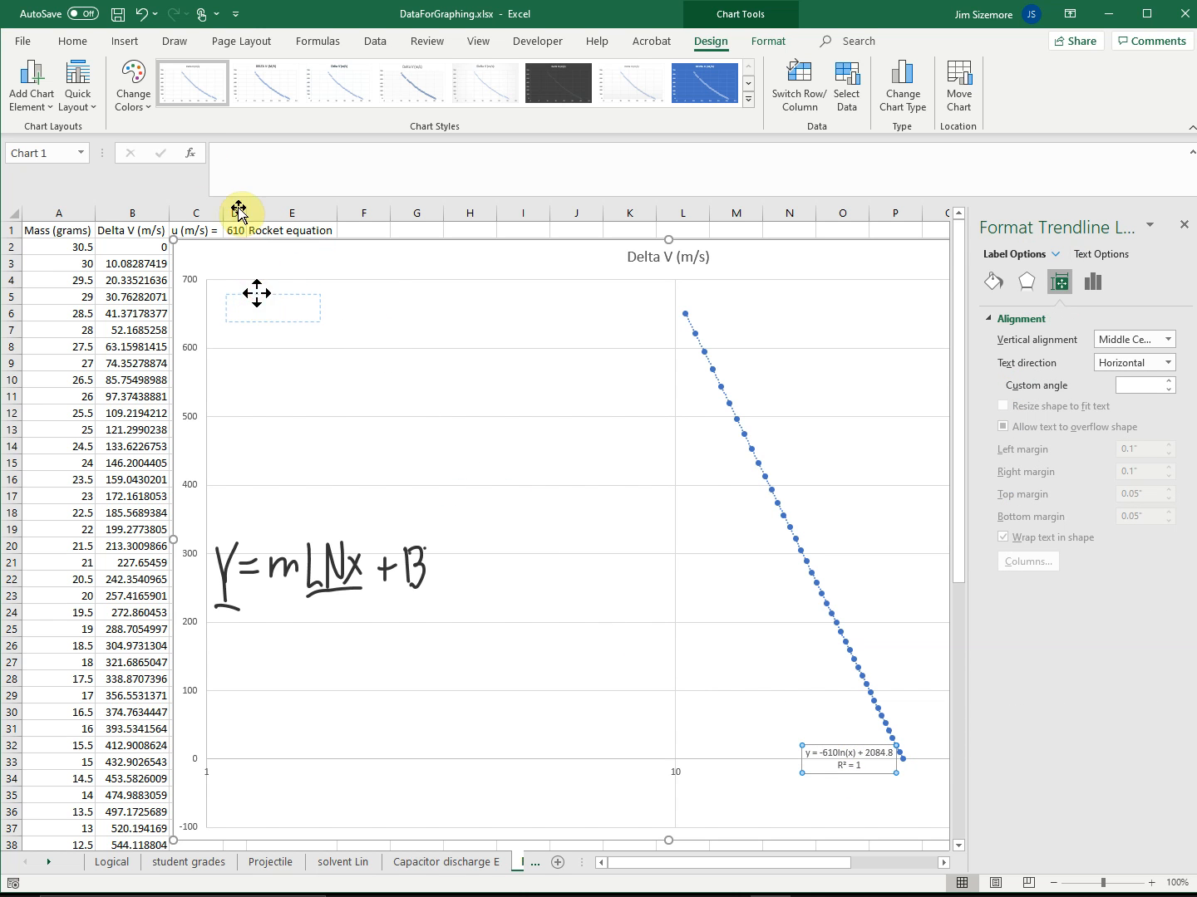
click(71, 41)
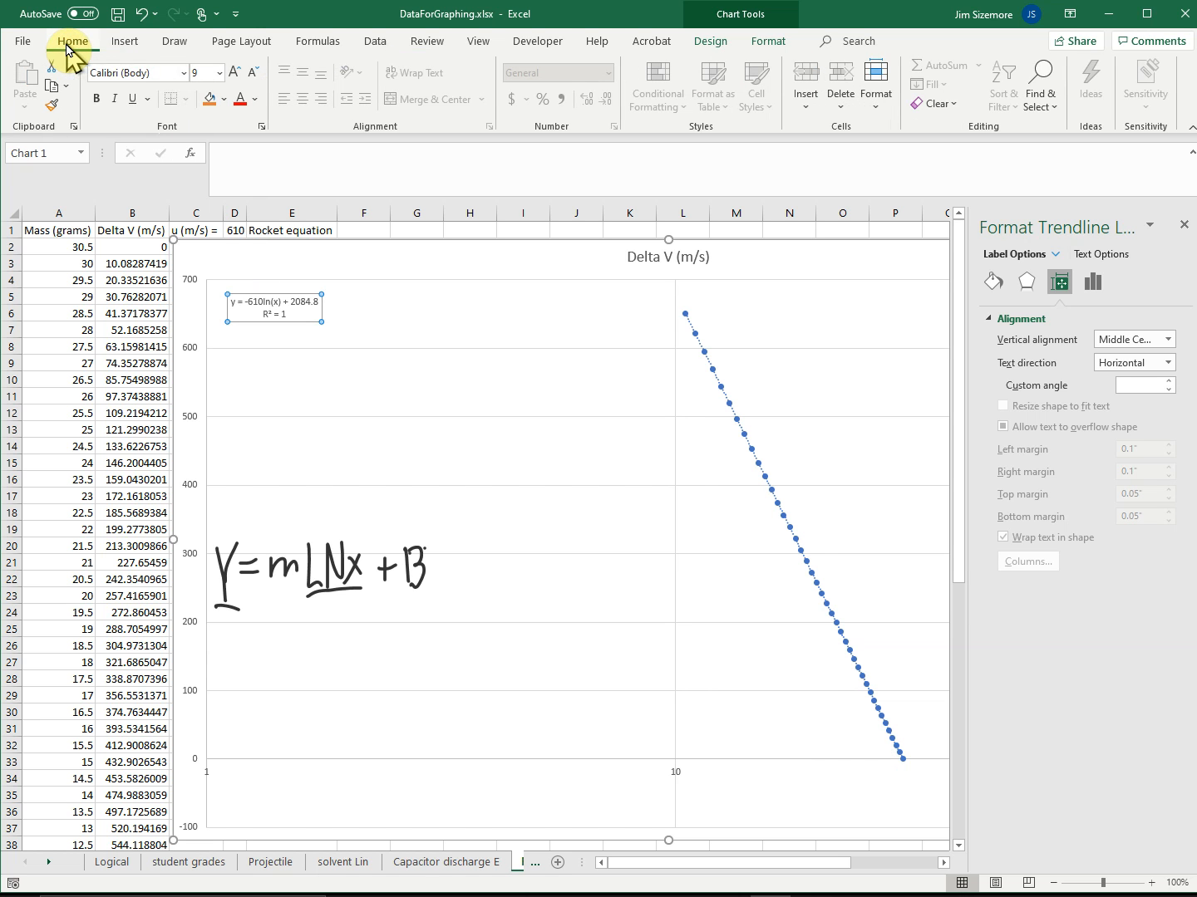
click(220, 73)
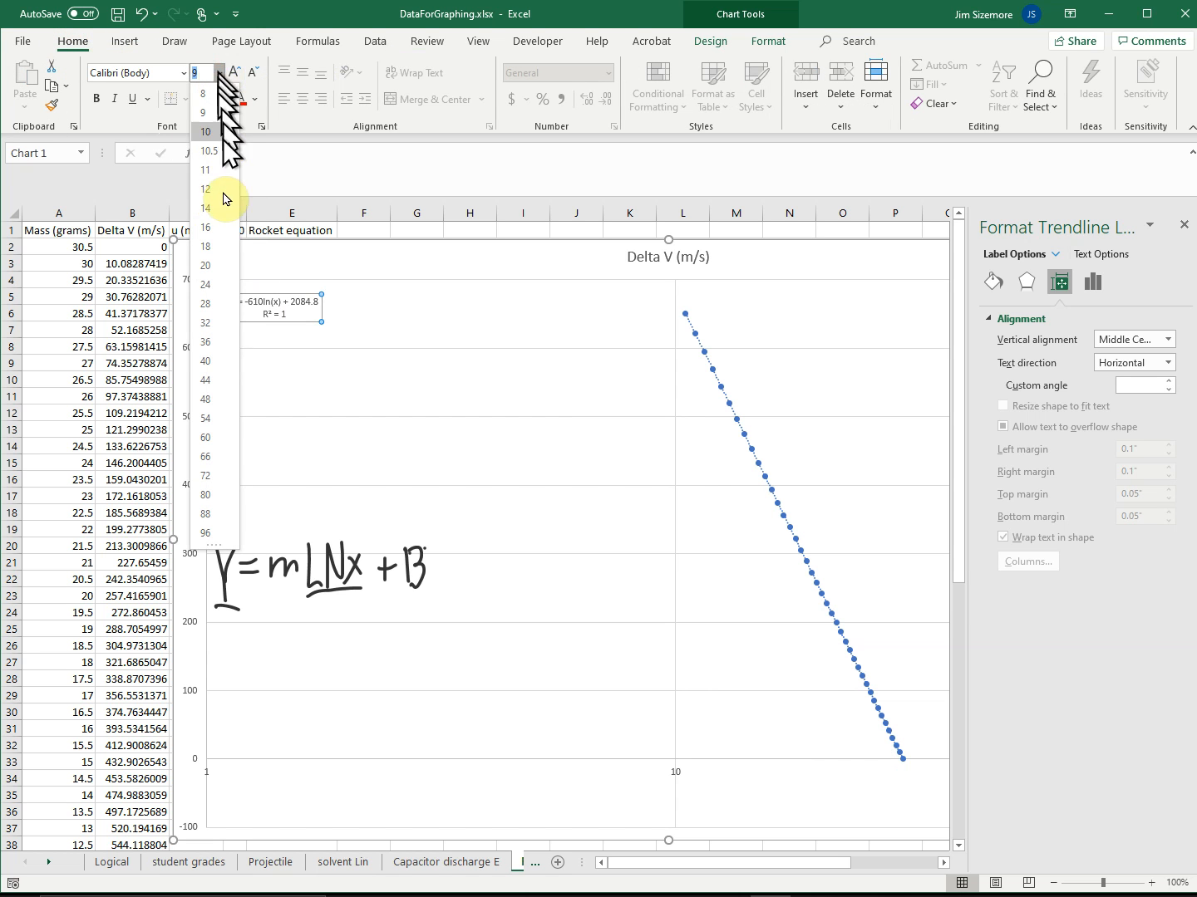
click(218, 247)
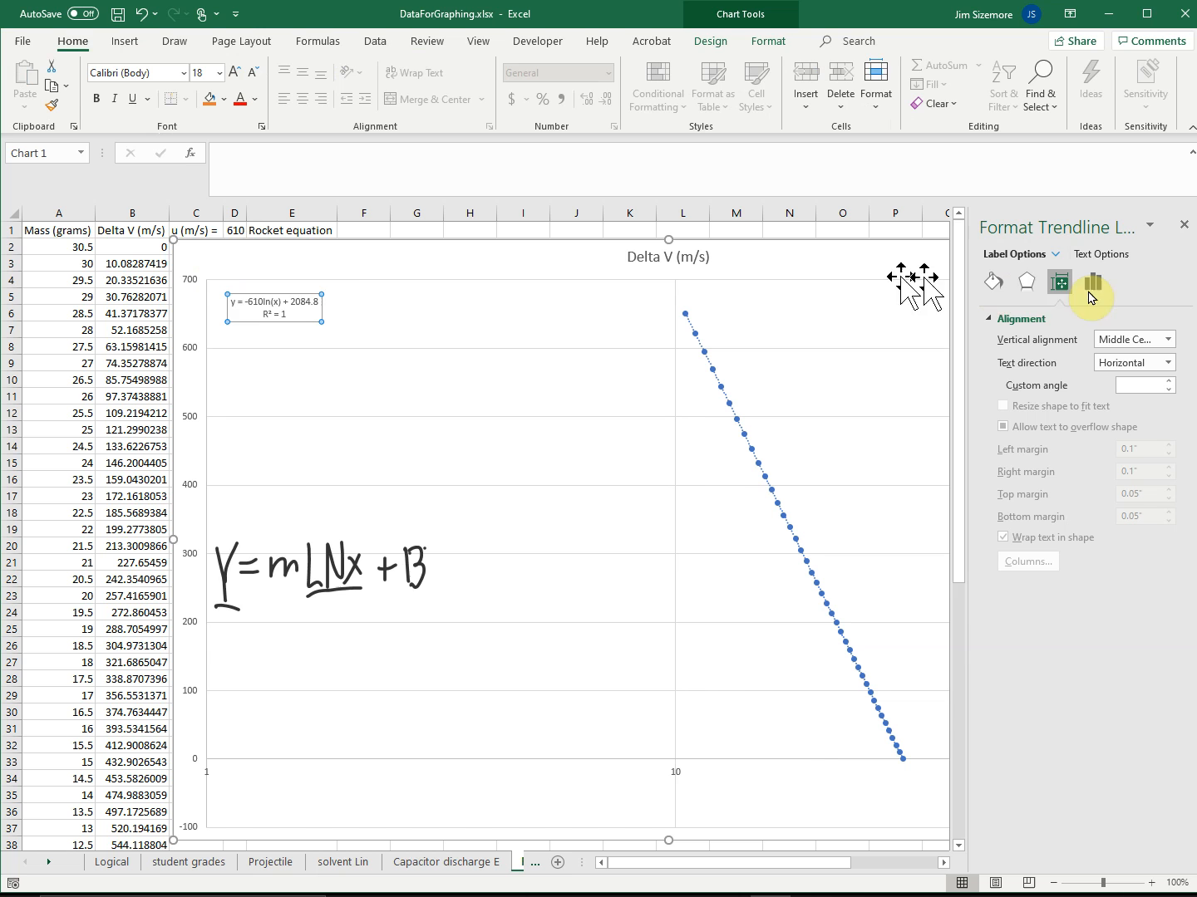
click(1186, 228)
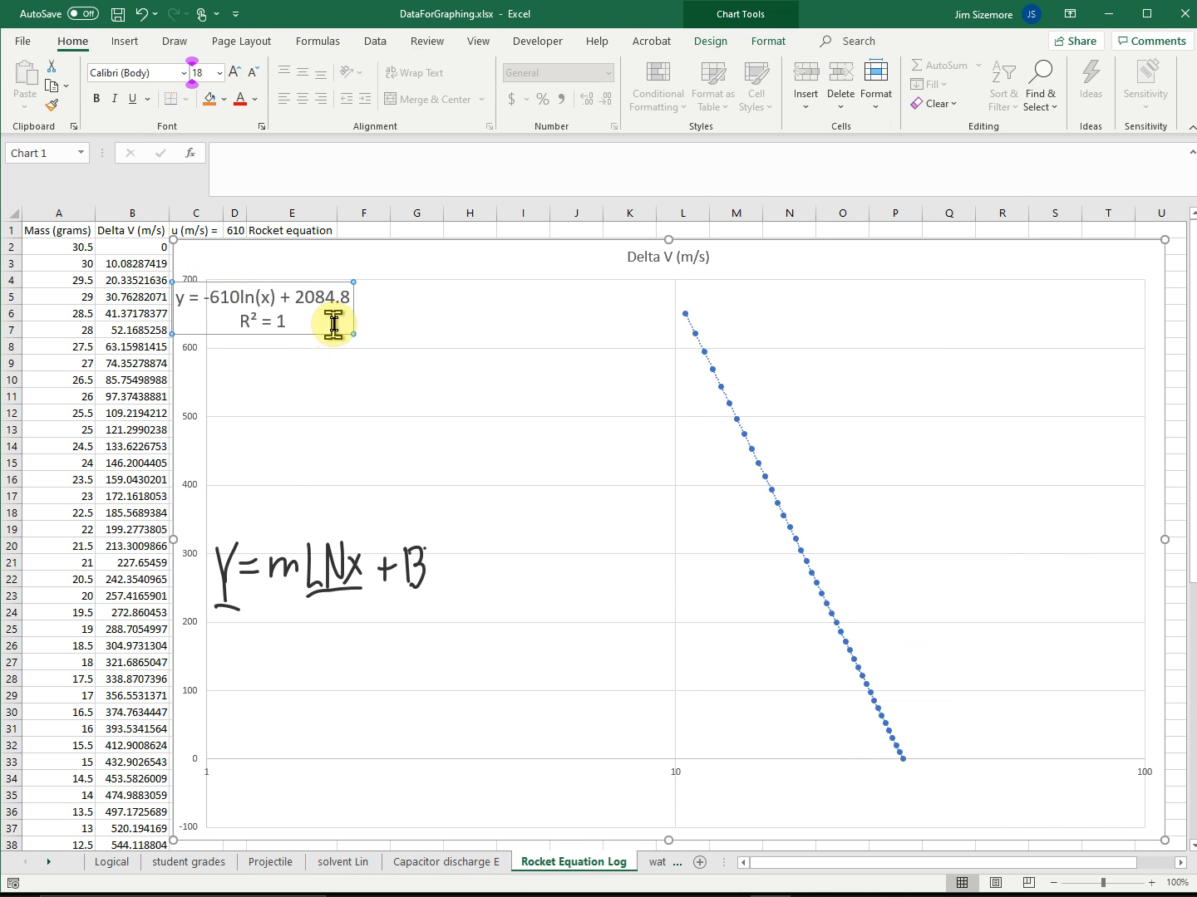
drag(333, 336, 404, 344)
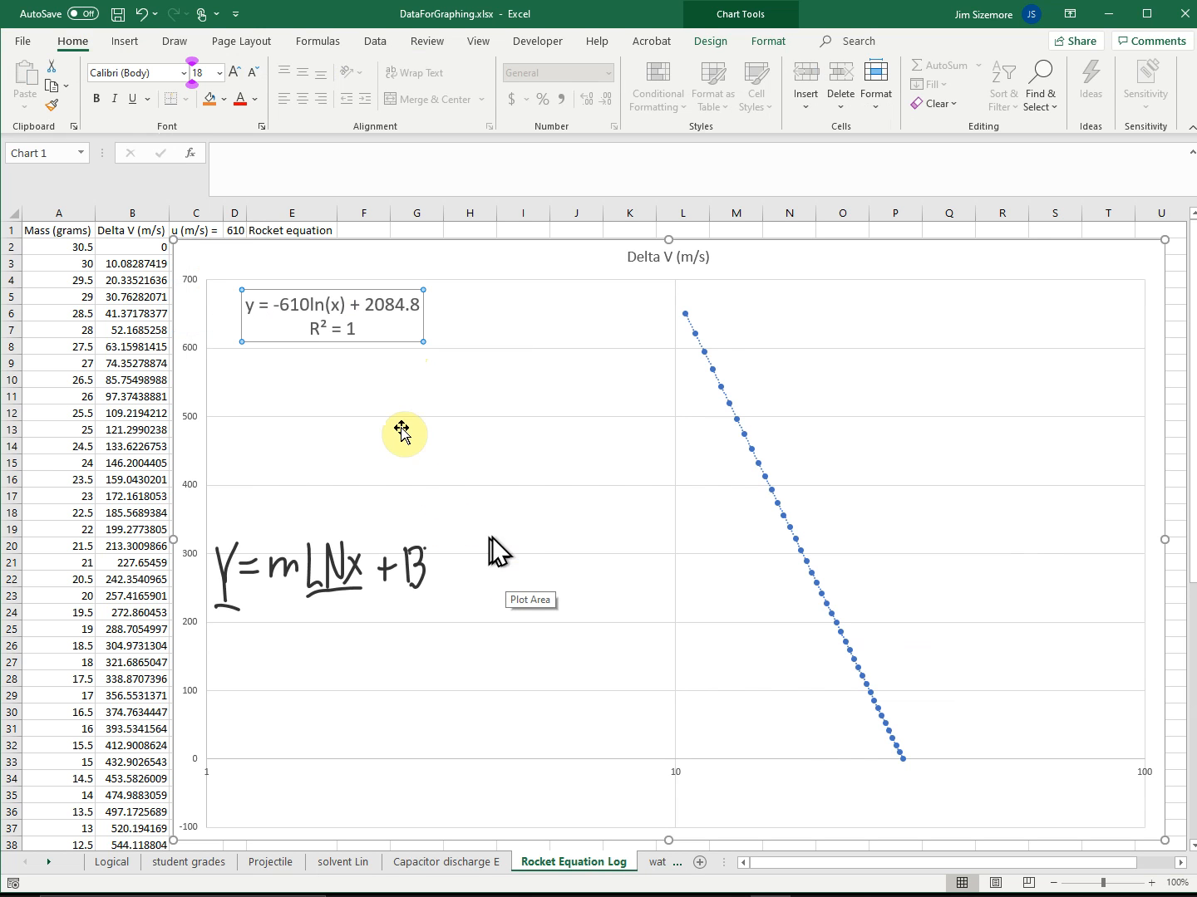